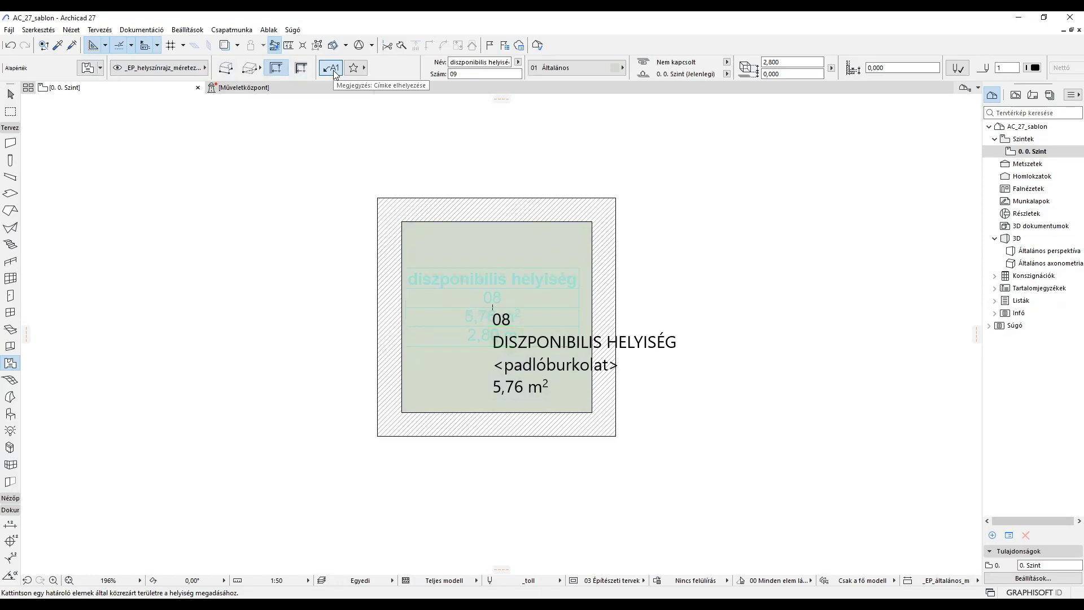
Turn off automatic label placement, undo the existing zone and place a new zone inside the walls without a label
click(333, 69)
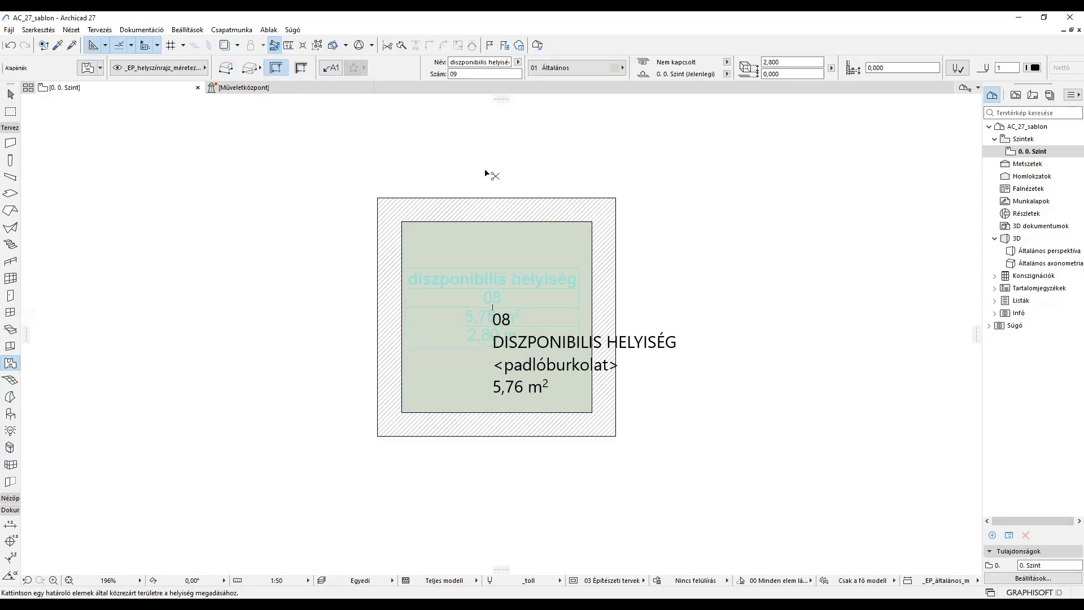
key(ctrl+z)
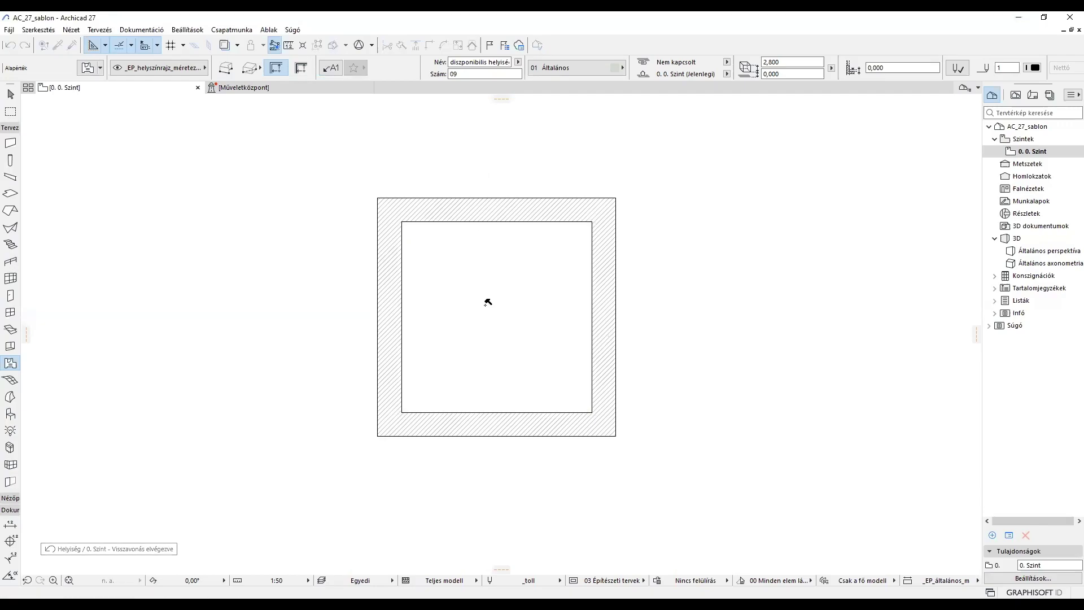
click(486, 305)
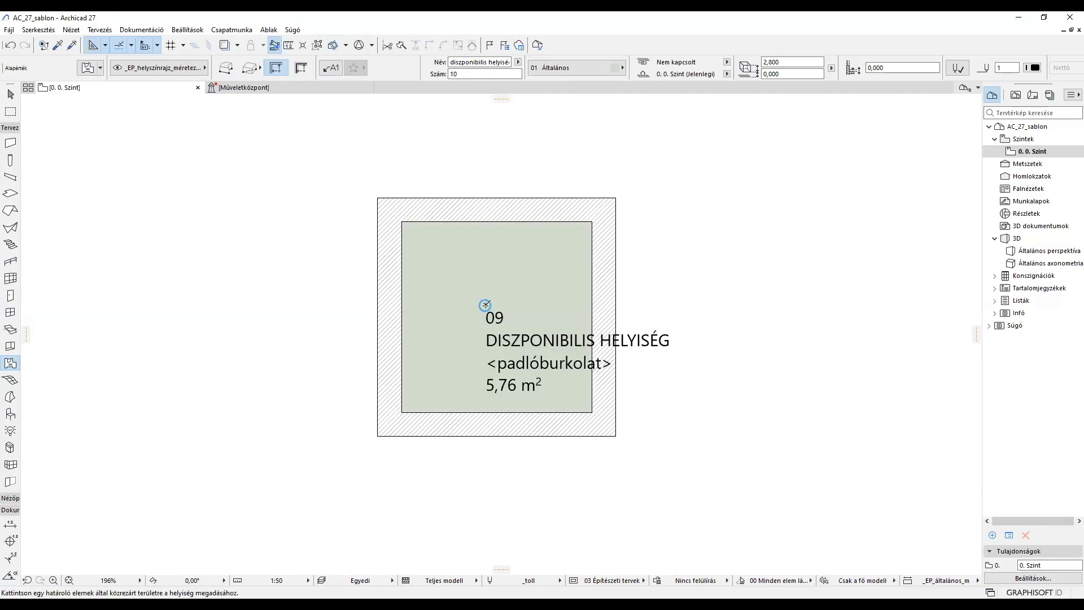
Move the new zone's stamp so that its text fits inside the room, and deselect the zone
shift+click(485, 306)
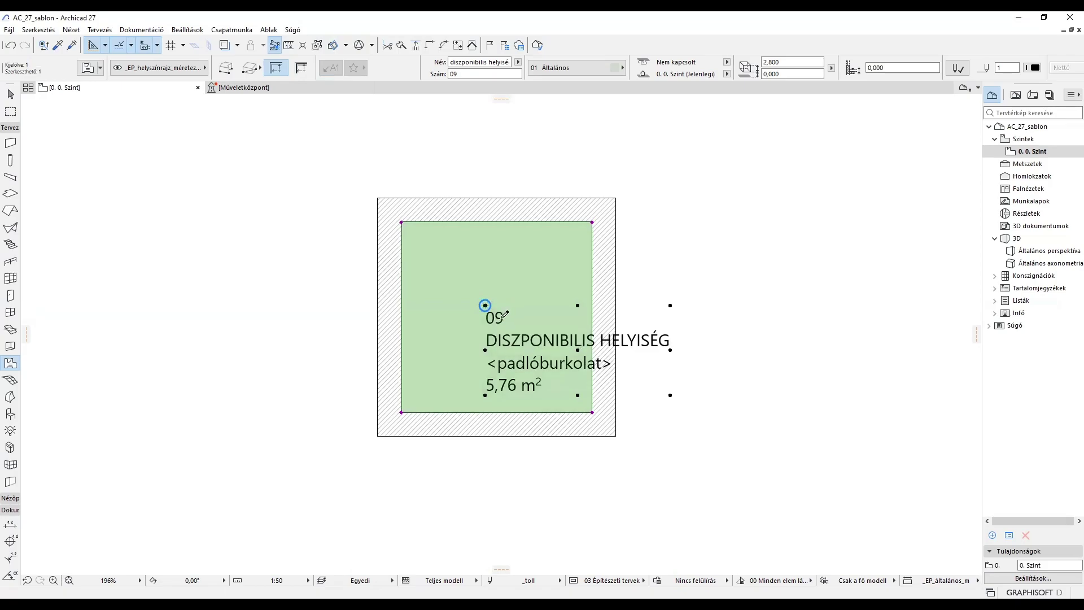
drag(486, 306, 577, 290)
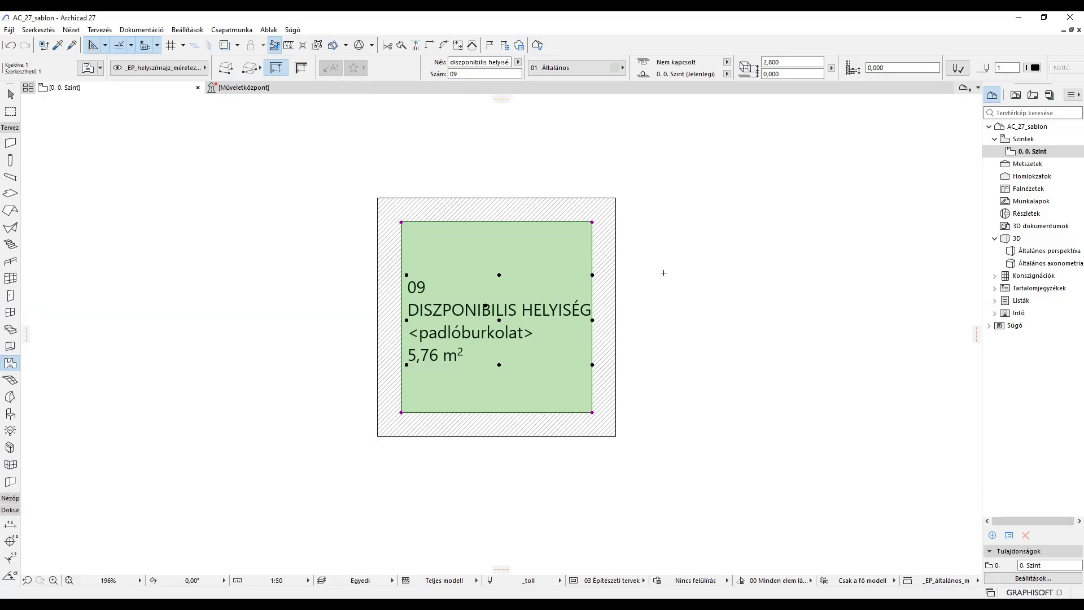
key(Escape)
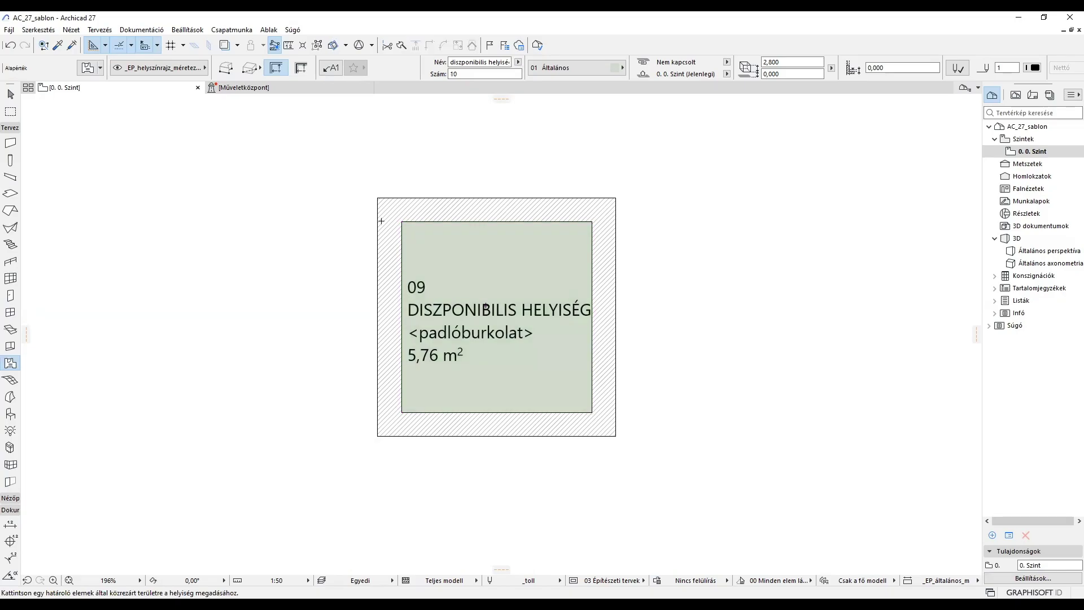
Turn off the display of zone stamps in the 03 Építészeti tervek model view combination
click(146, 30)
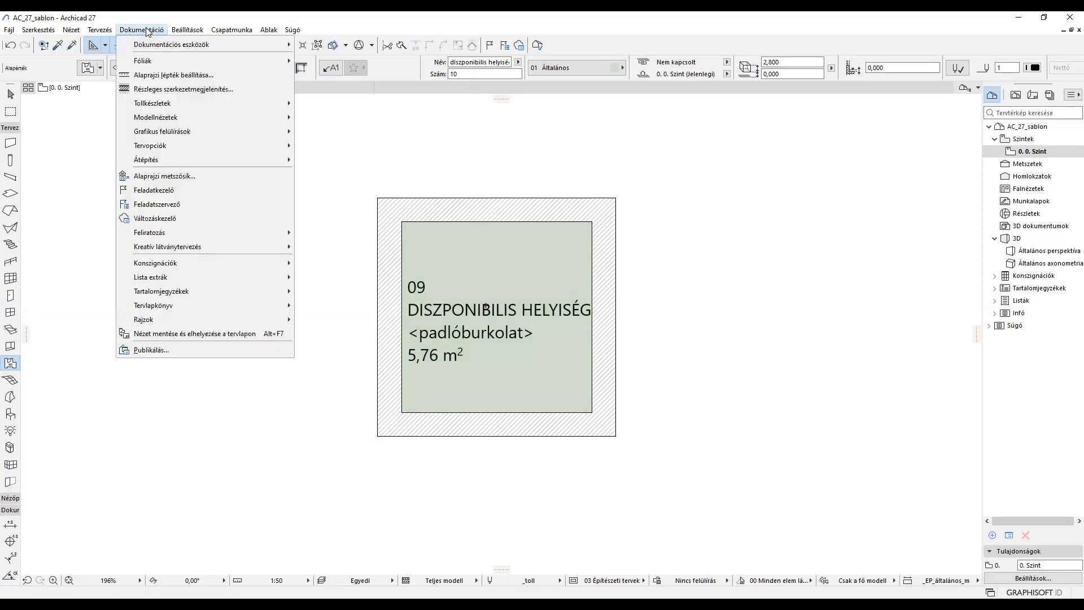
mouse_move(190, 117)
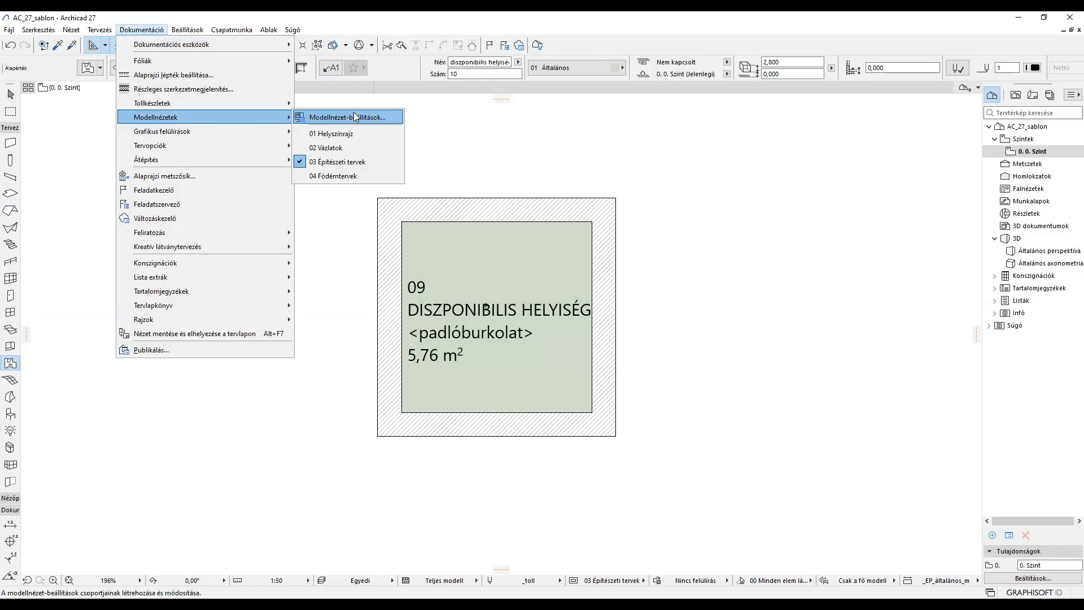
click(354, 117)
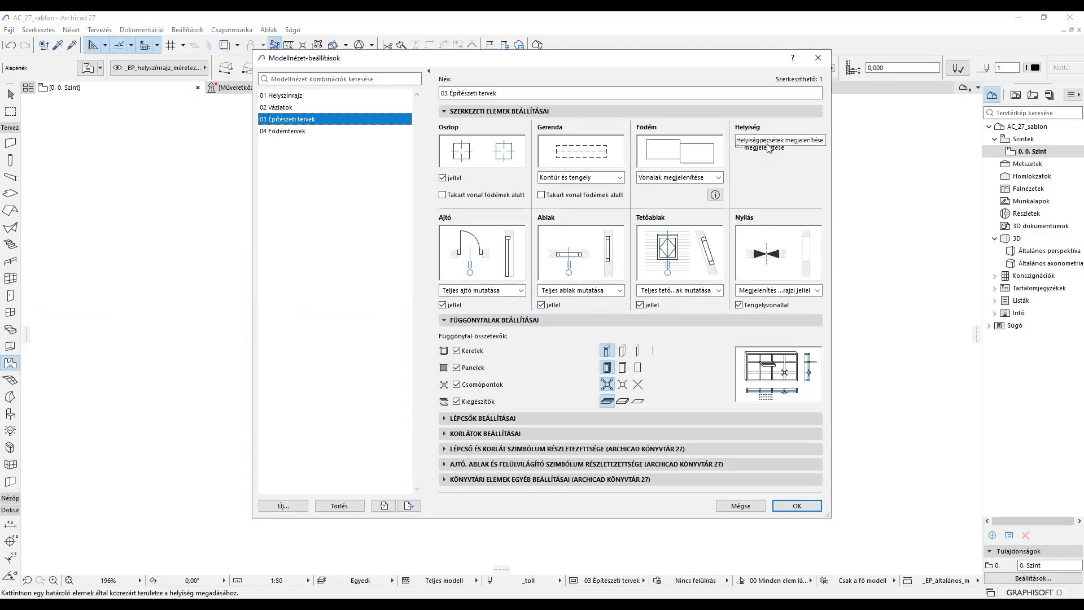
click(741, 150)
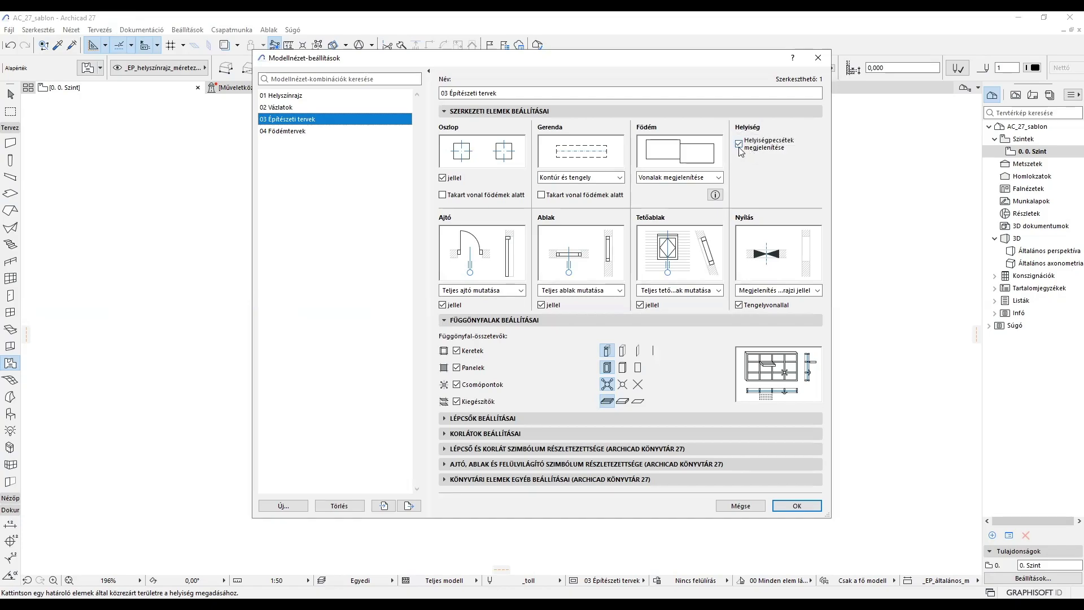
click(740, 146)
click(783, 502)
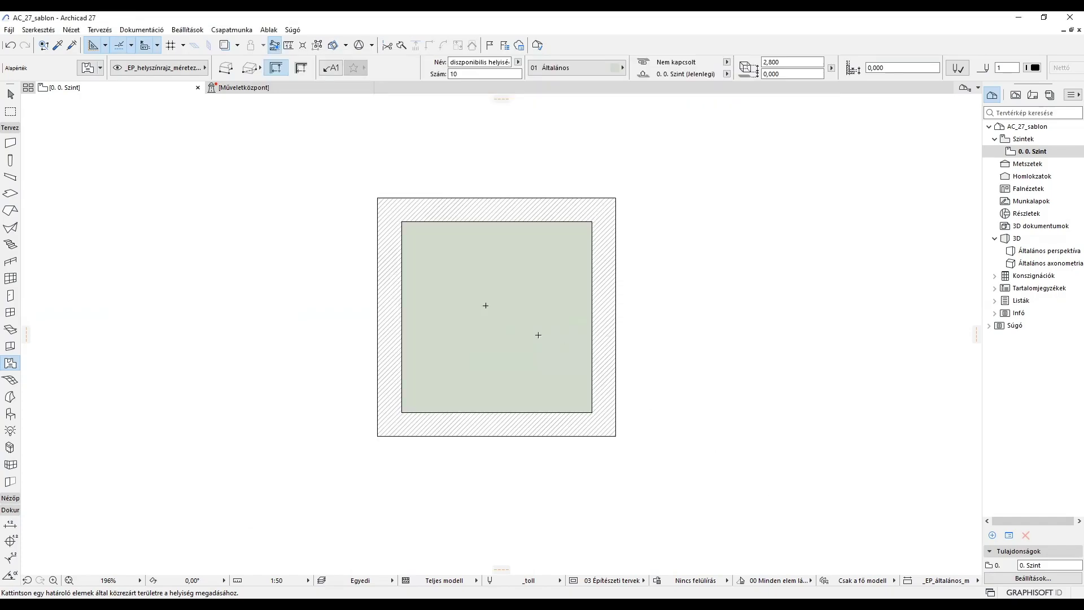
Delete the zone and place a new one inside the walls with automatic label placement enabled
click(499, 300)
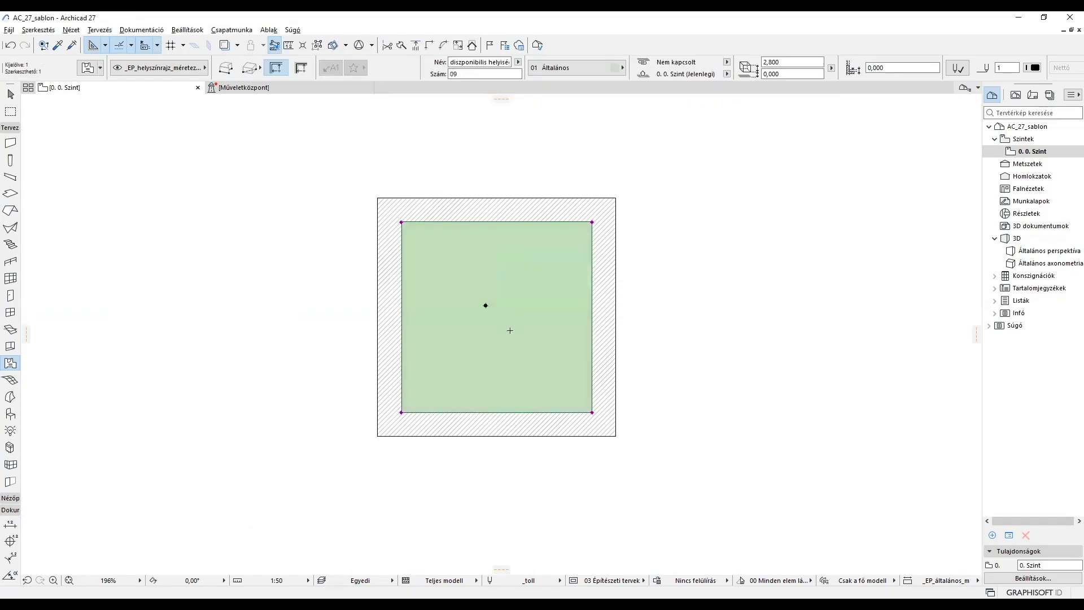
key(Delete)
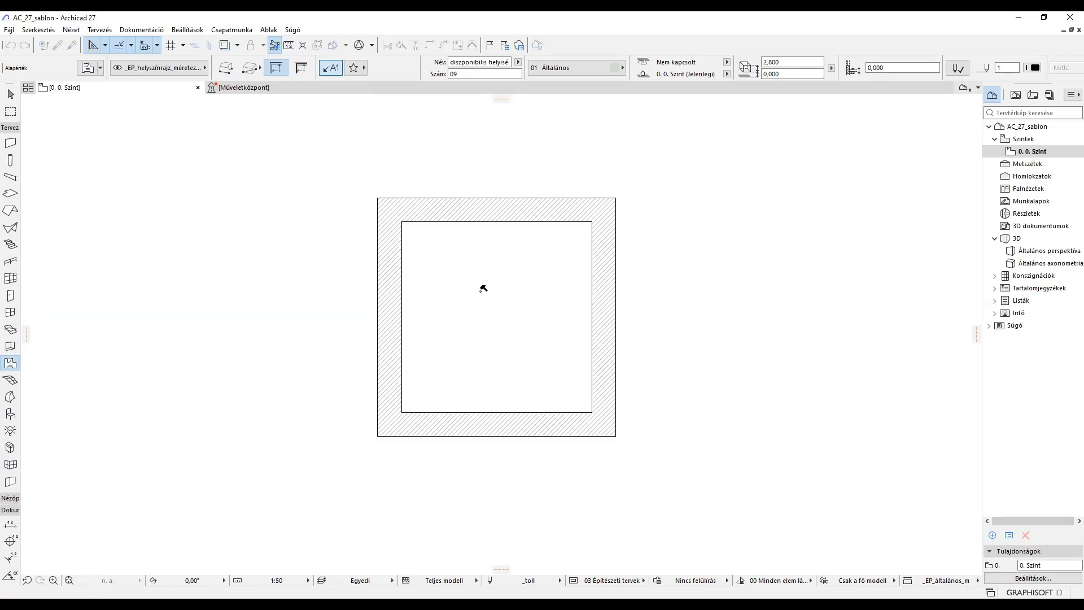
click(481, 290)
shift+click(481, 290)
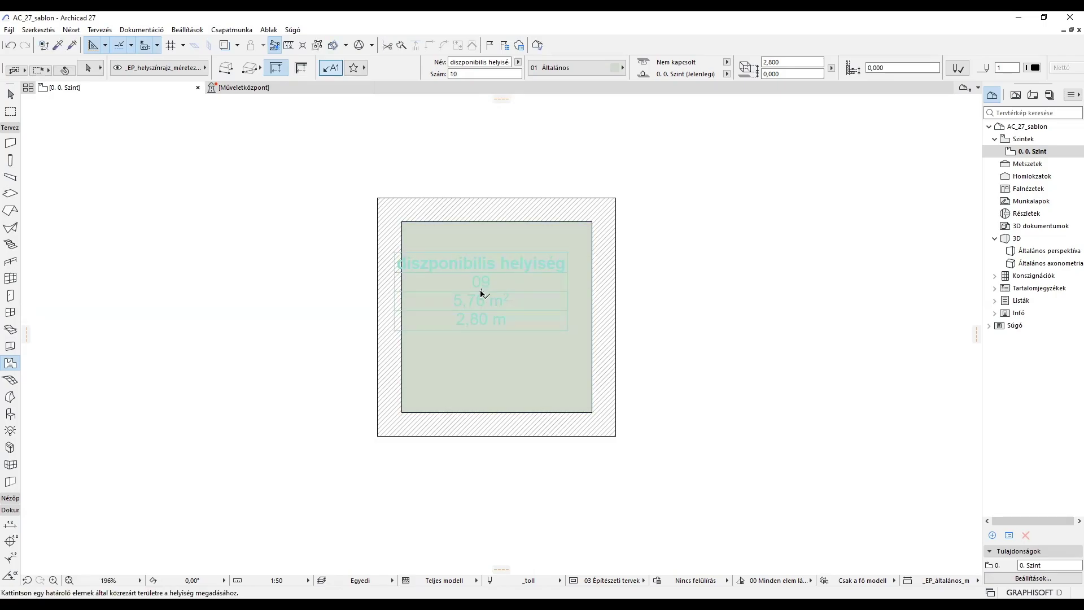
key(Escape)
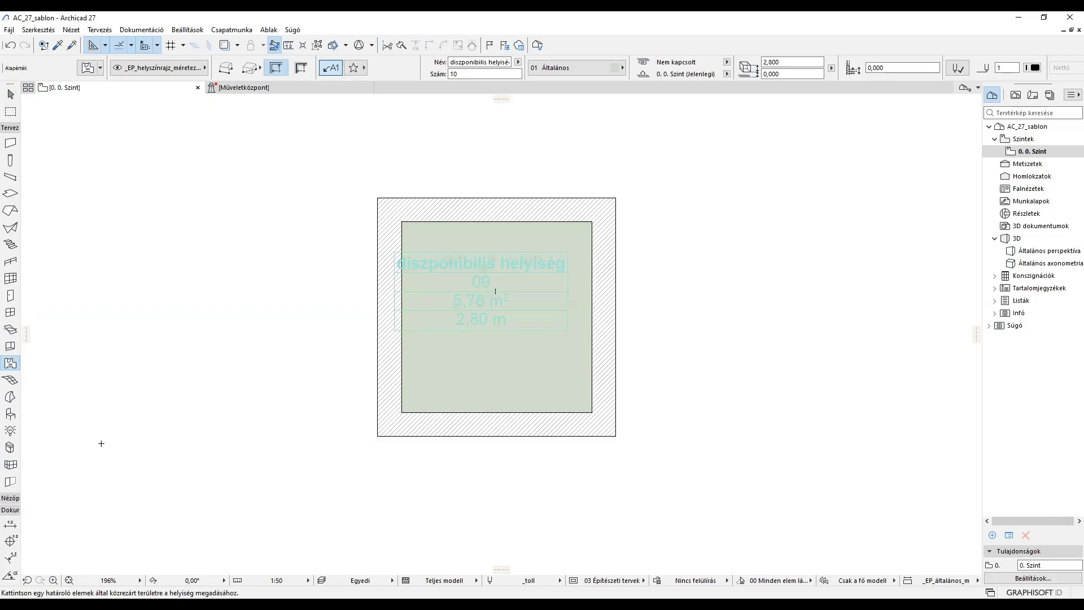
Review the default settings of the helyiségcímke 27 label and place one on the zone in the lower part of the room
scroll(11, 545, down, 2)
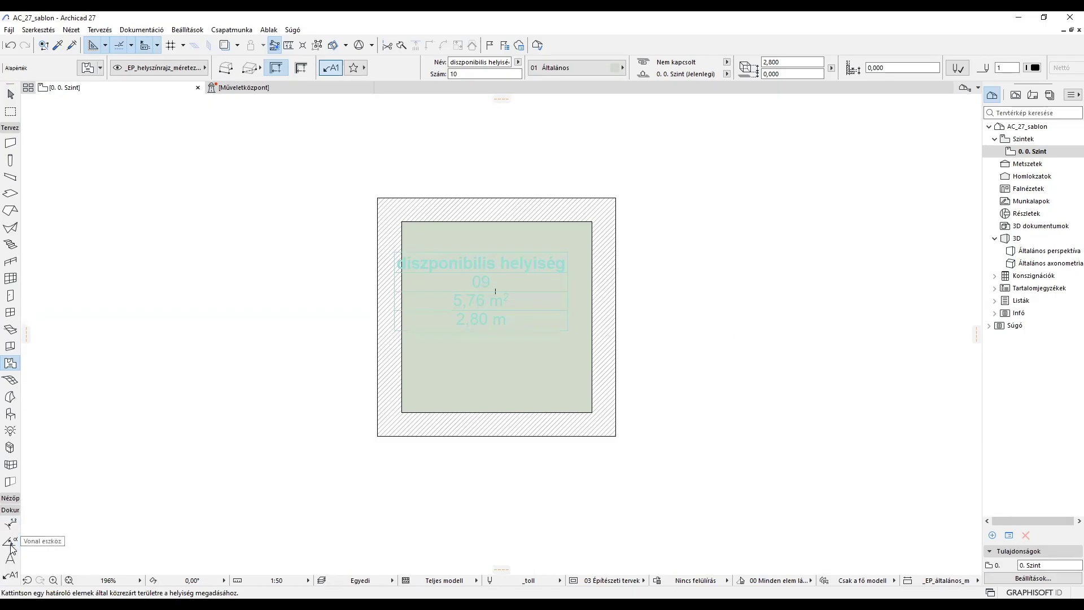
click(11, 577)
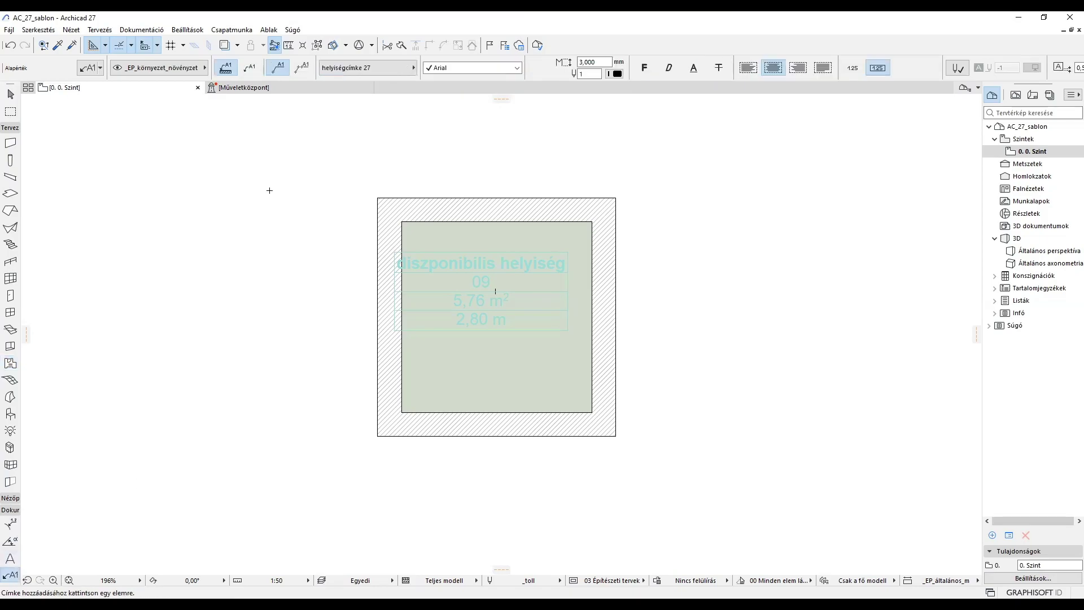
click(86, 71)
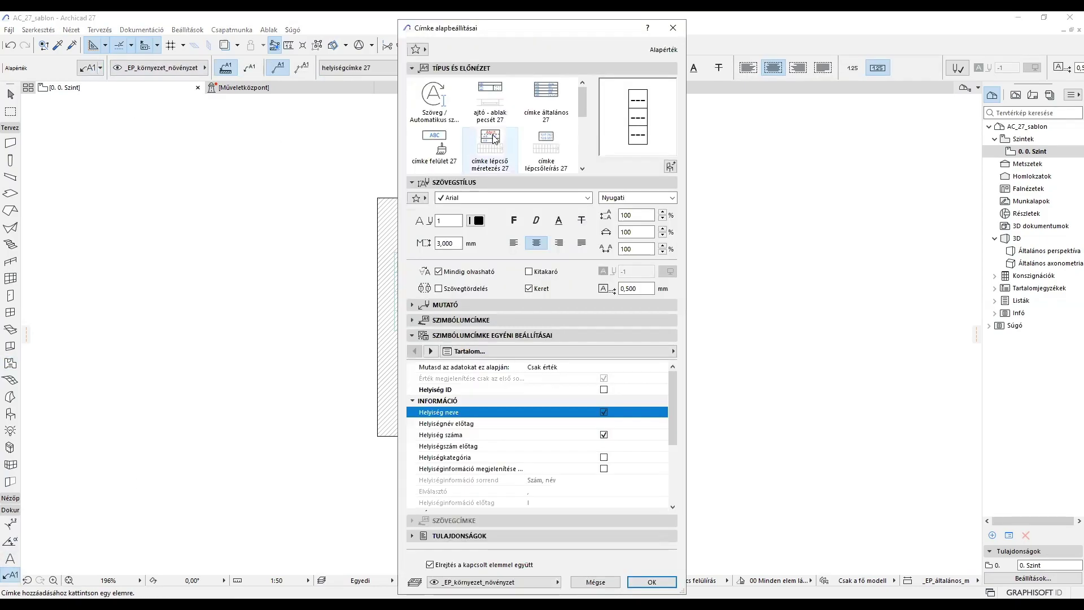
scroll(493, 139, down, 4)
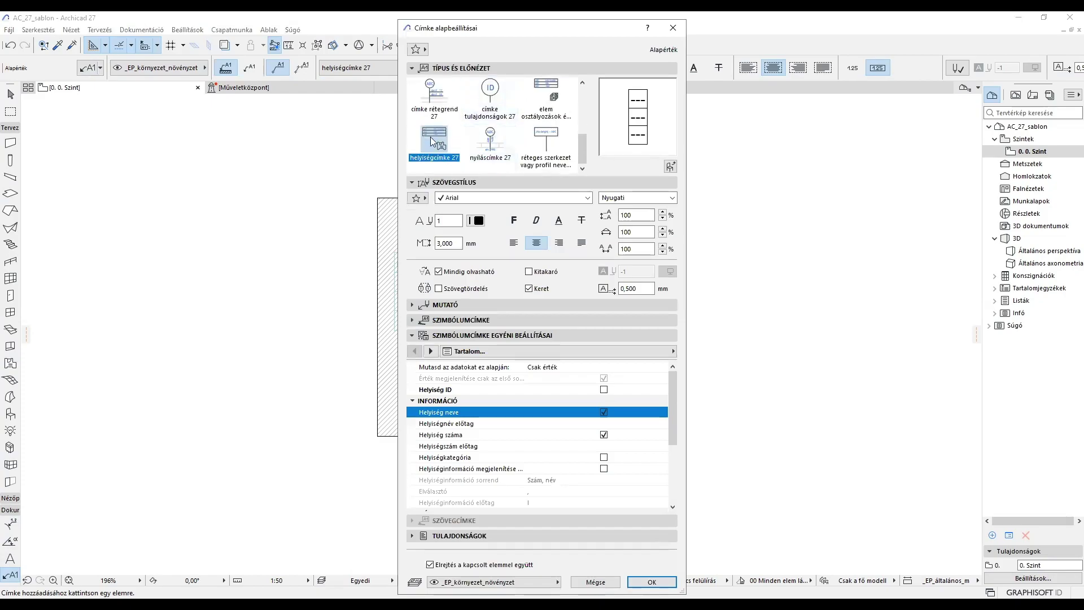
click(504, 321)
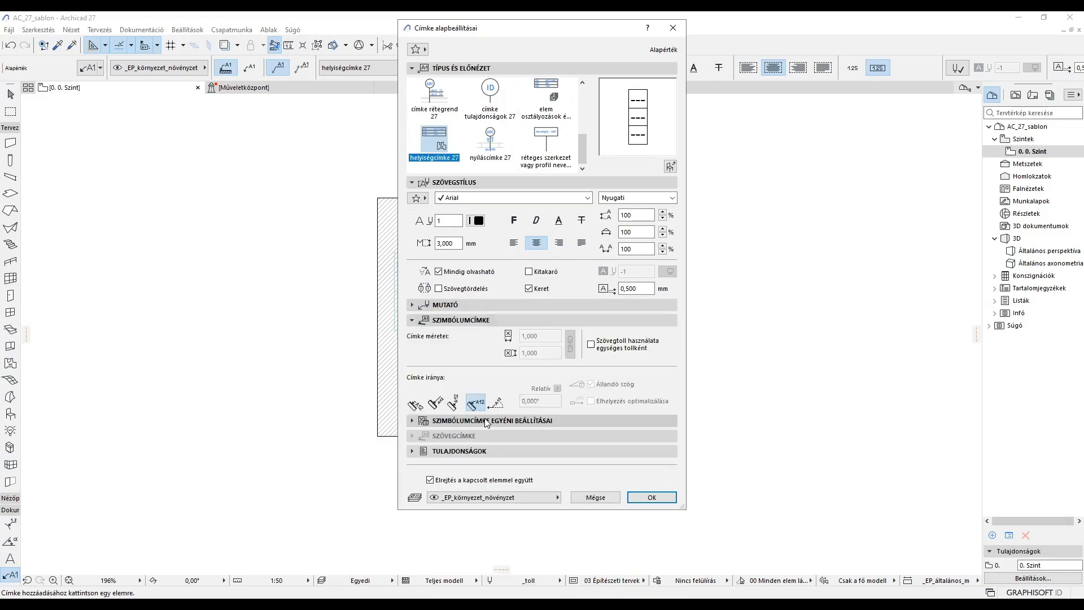
click(486, 421)
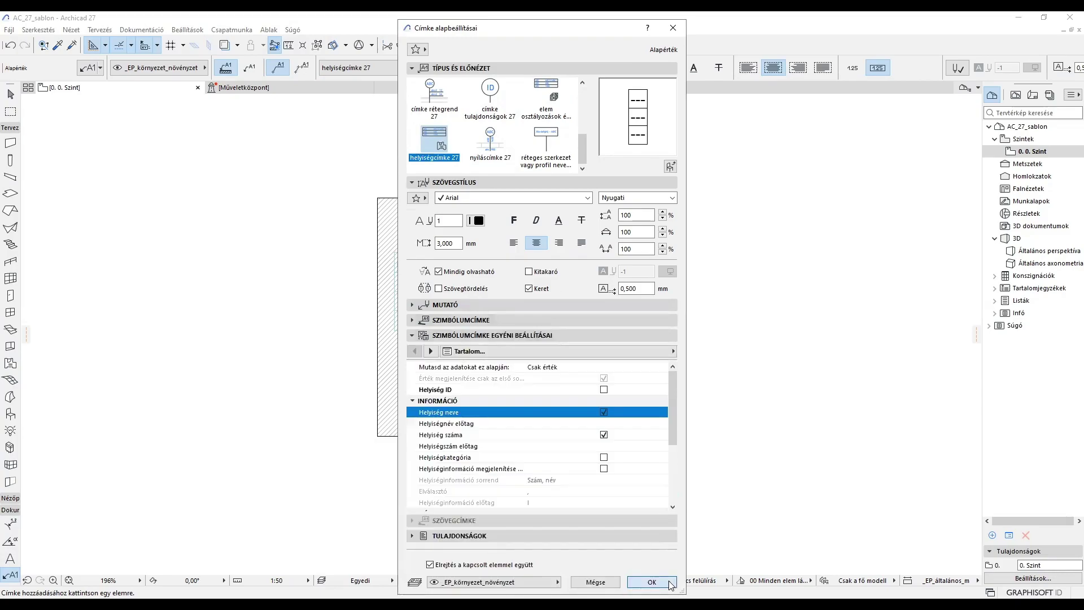
click(670, 584)
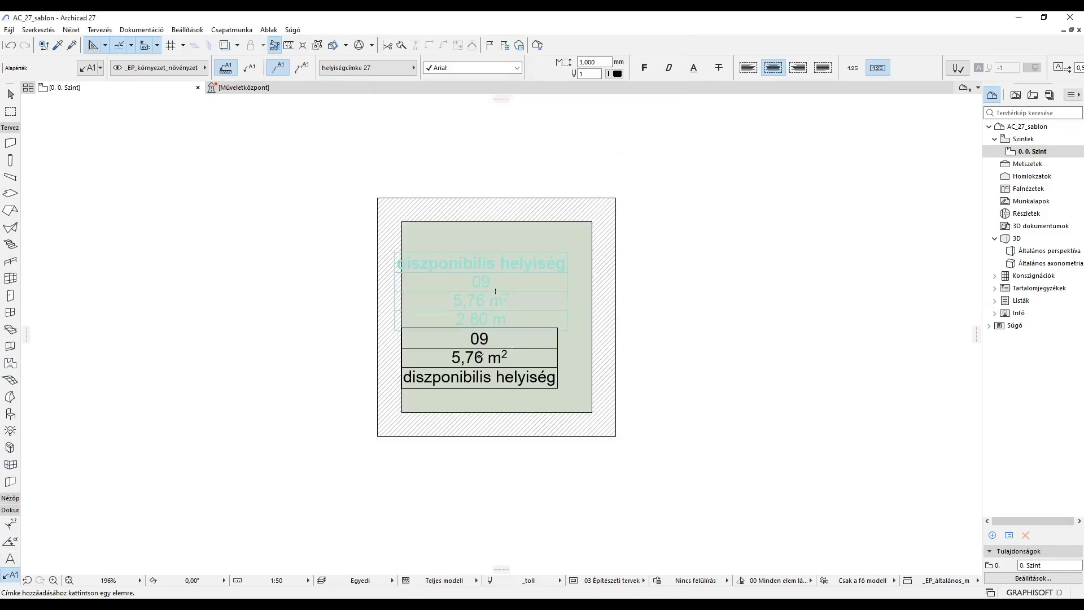
click(495, 367)
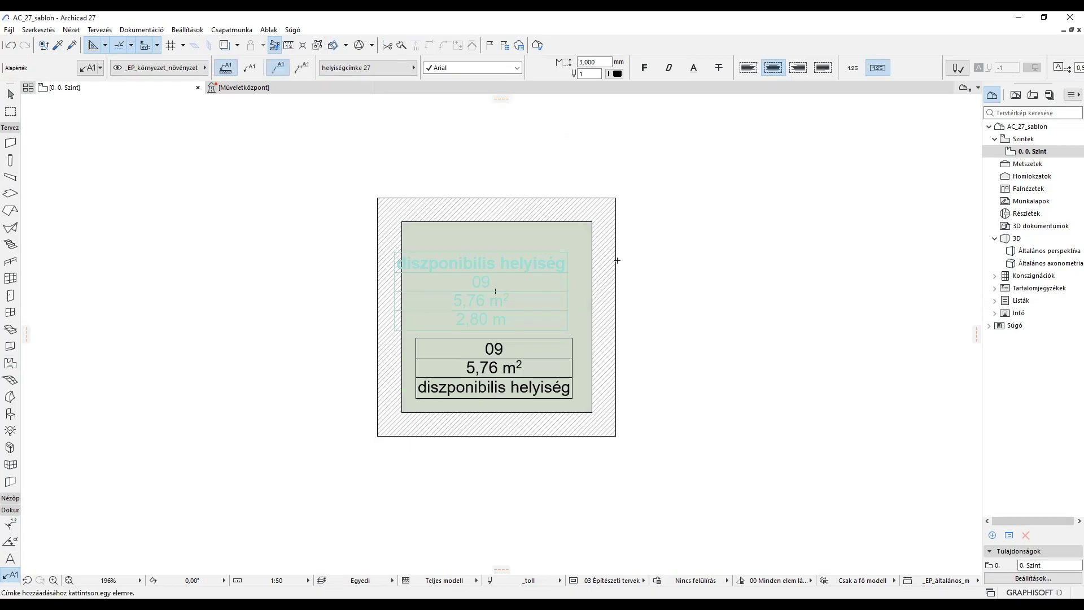
Move the zone's automatically placed label so that it sits inside the upper part of the room
click(481, 290)
drag(481, 290, 494, 272)
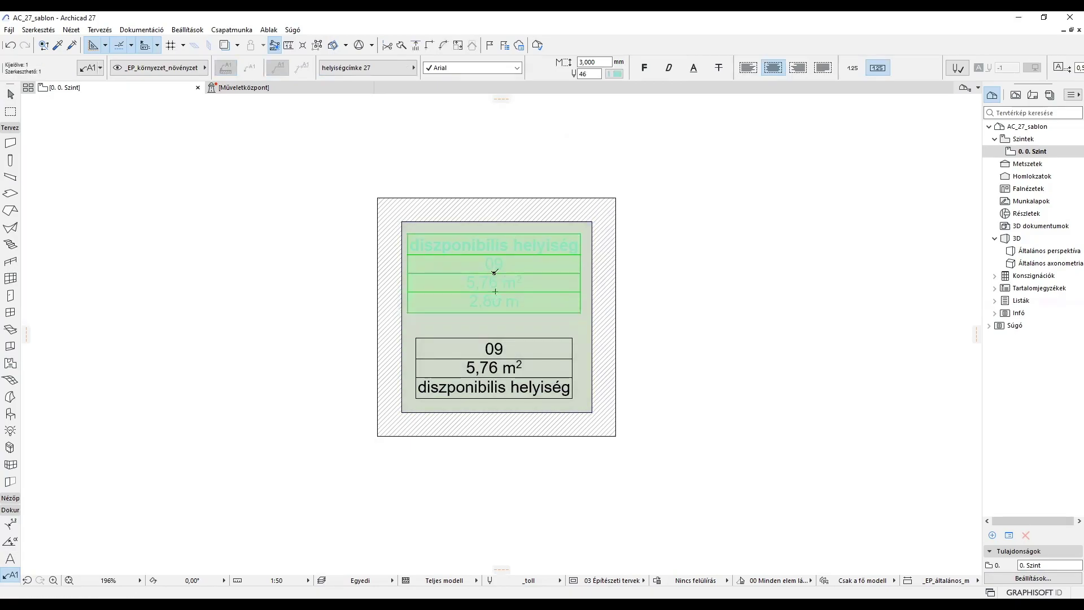
click(494, 273)
Set the upper label's text pen and pointer pen to 1 and turn off its frame
double_click(493, 274)
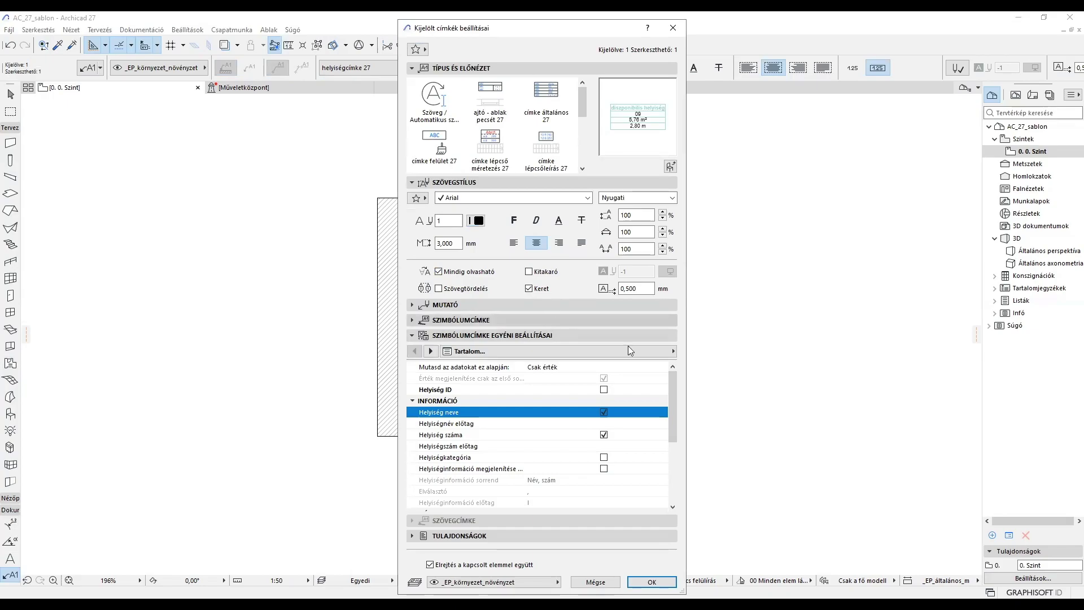
click(627, 305)
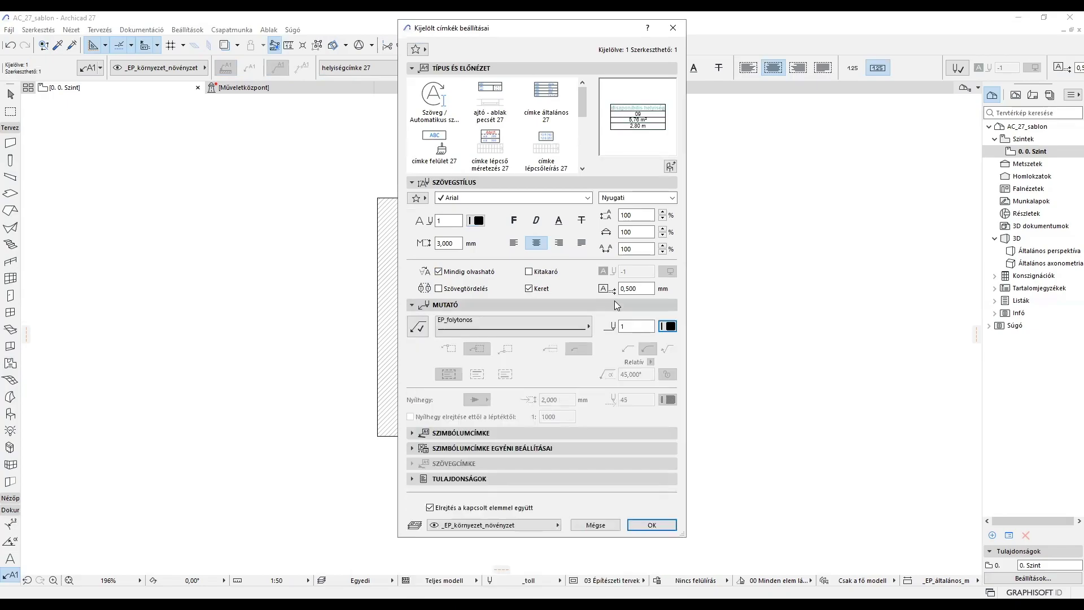
click(529, 289)
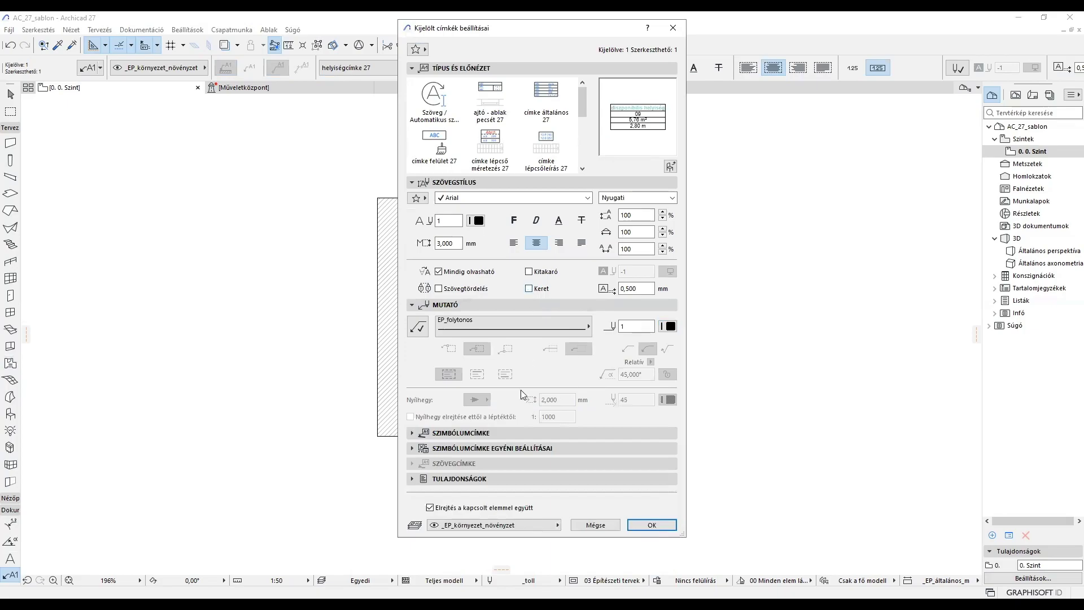
Exclude the room name (Helyiség neve) and the clear height (Belmagasság) from the upper label's content
click(520, 449)
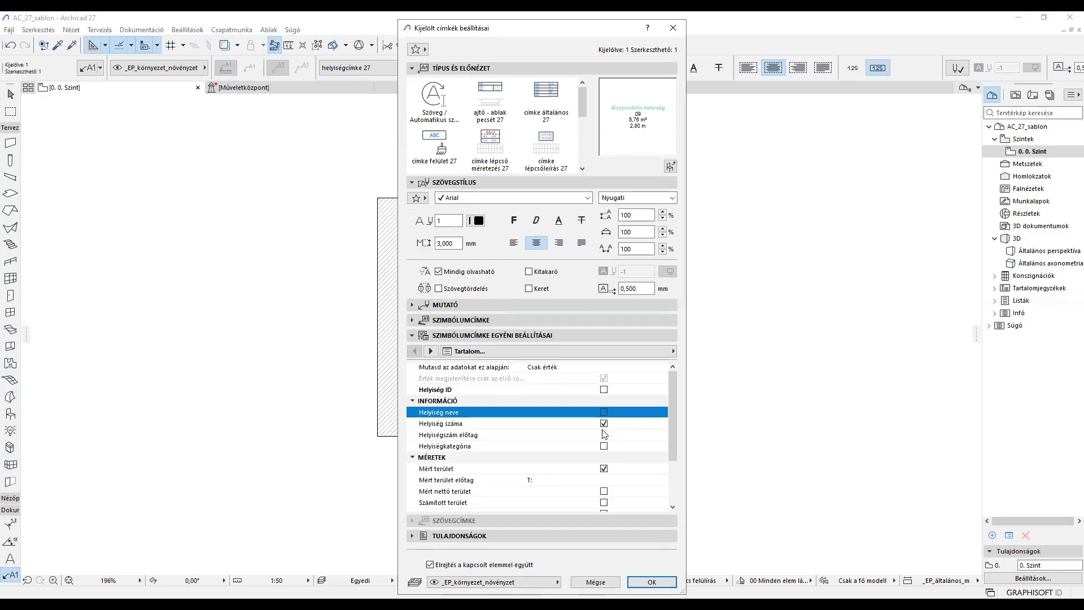
scroll(605, 459, down, 2)
click(604, 479)
scroll(605, 479, up, 1)
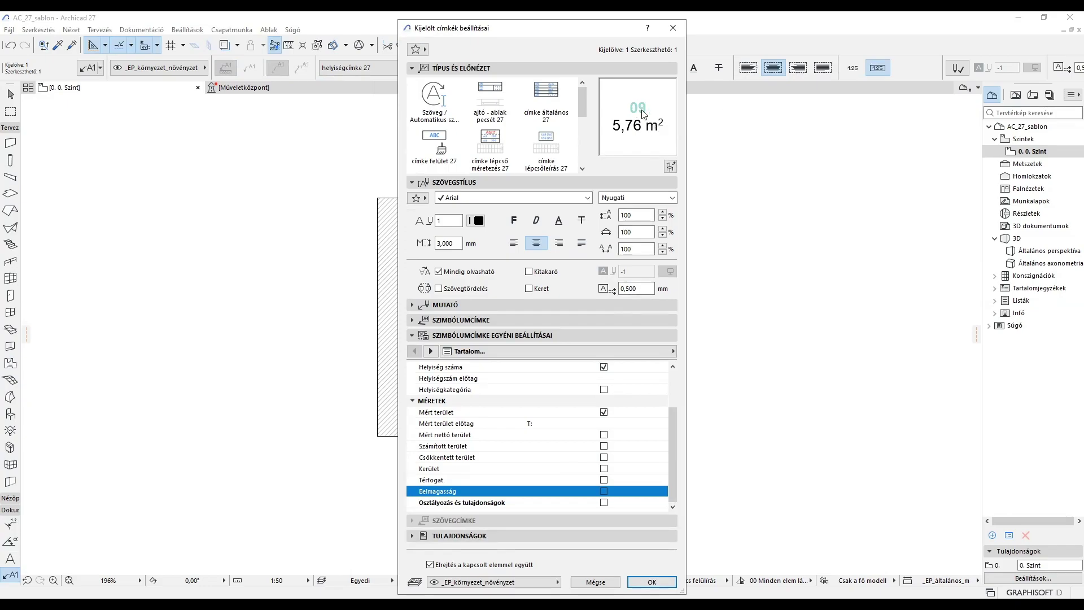
Turn off the first-row style override for the upper label and apply its settings
click(431, 351)
click(430, 352)
click(431, 351)
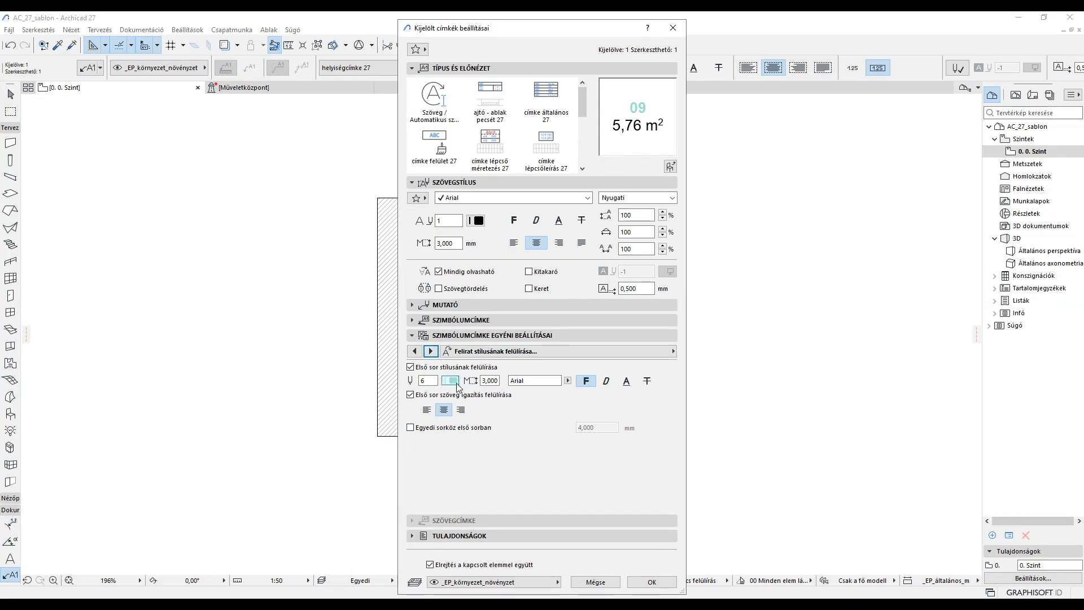
click(410, 367)
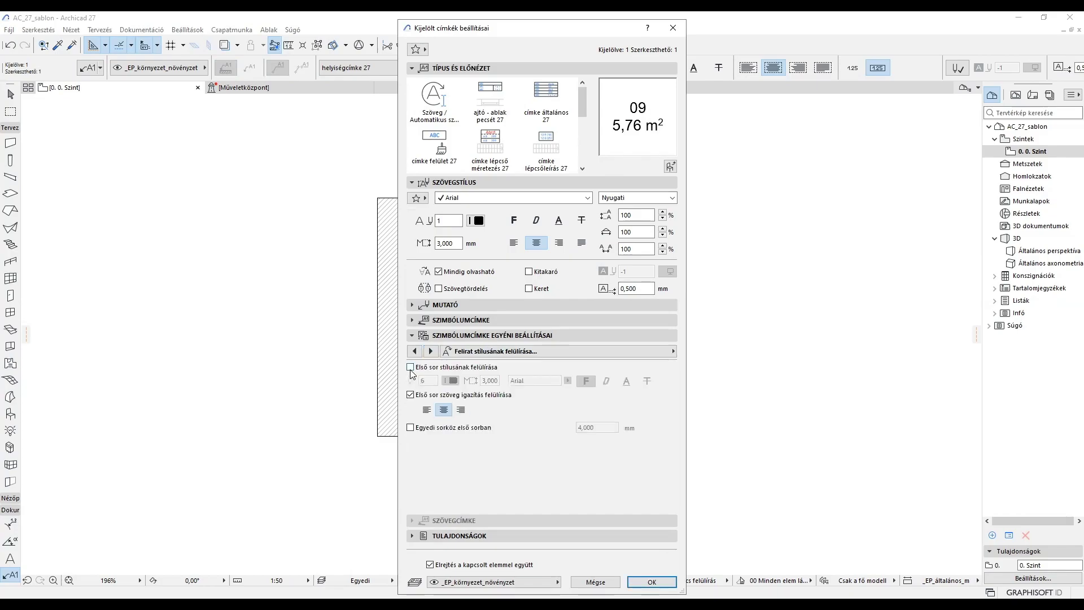
click(665, 583)
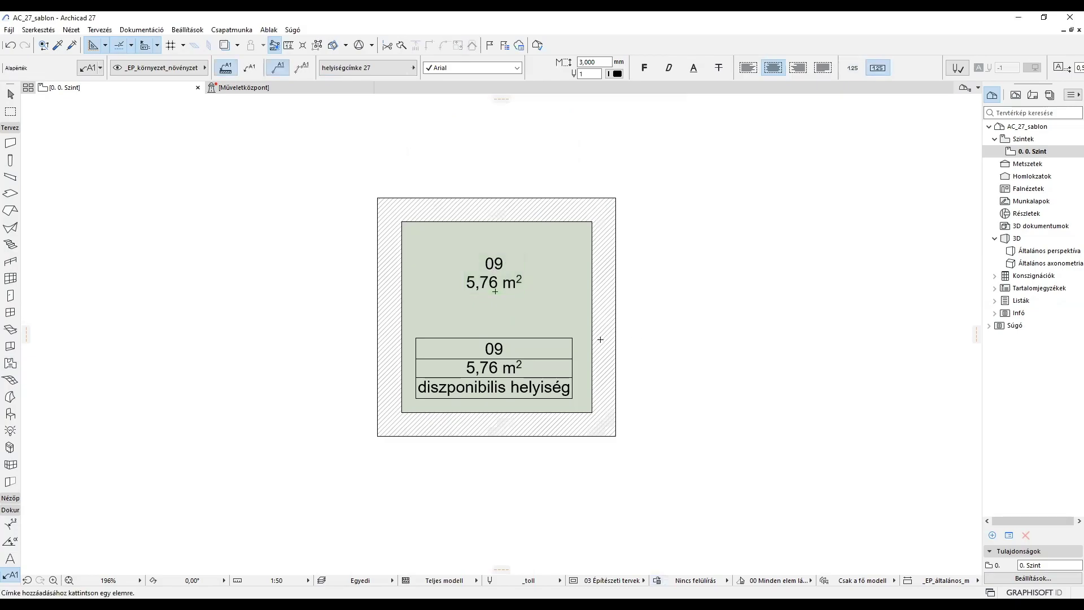
Turn off the frame of the lower room label and apply its settings
click(572, 339)
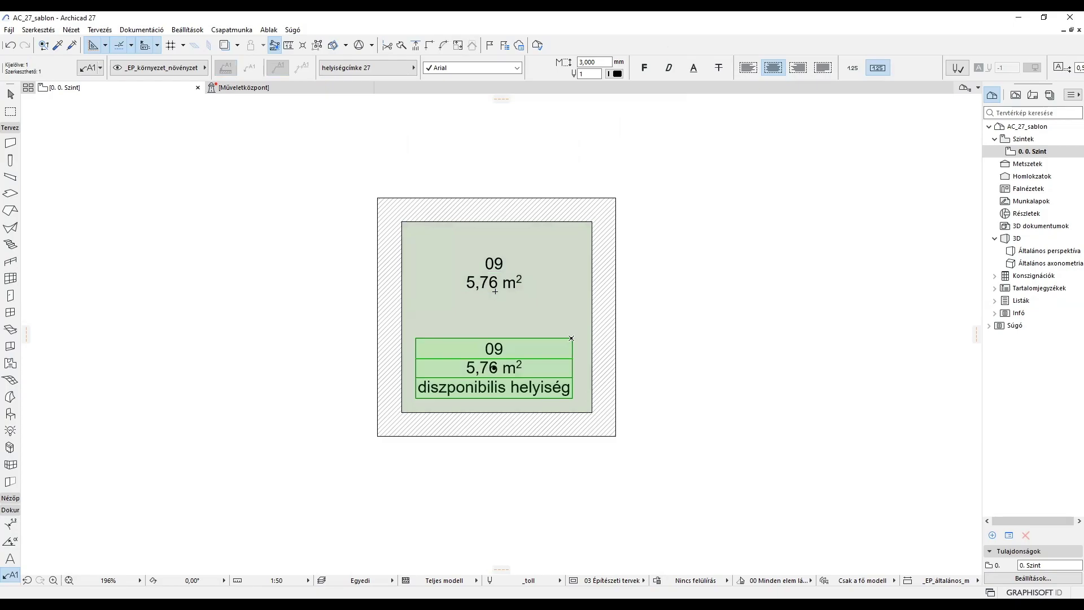
double_click(571, 338)
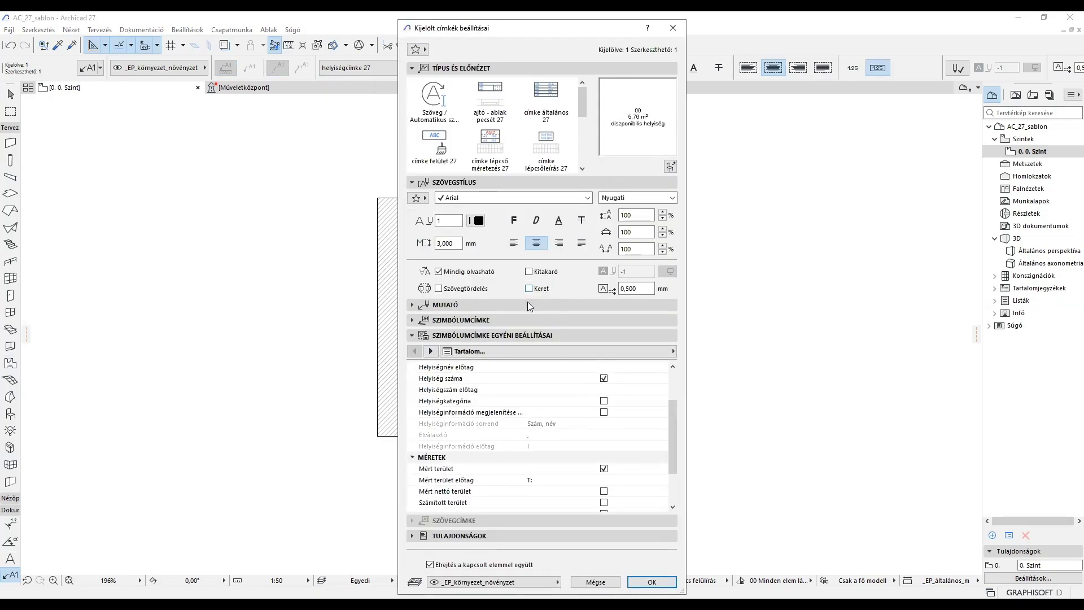
scroll(605, 421, up, 3)
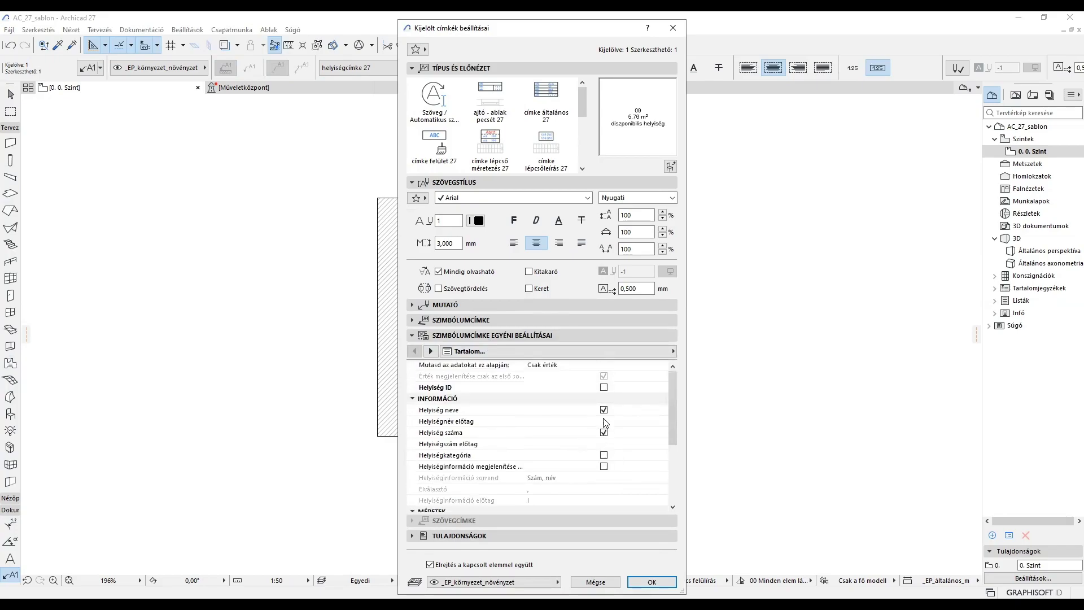
click(650, 582)
key(Escape)
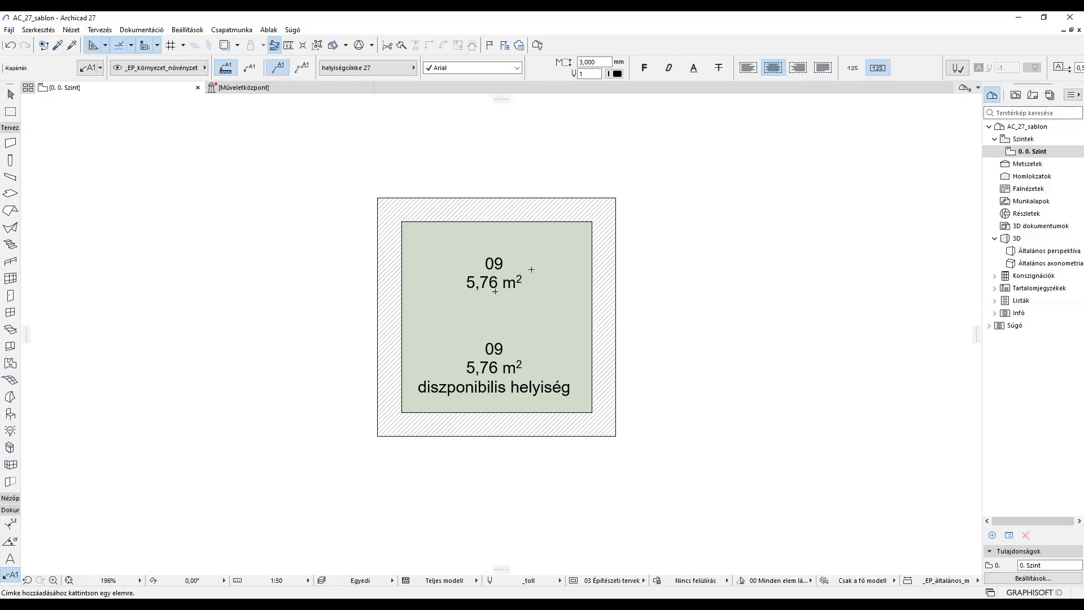
Show the view map and assign the lower room label to the - Rejtett layer
click(1016, 95)
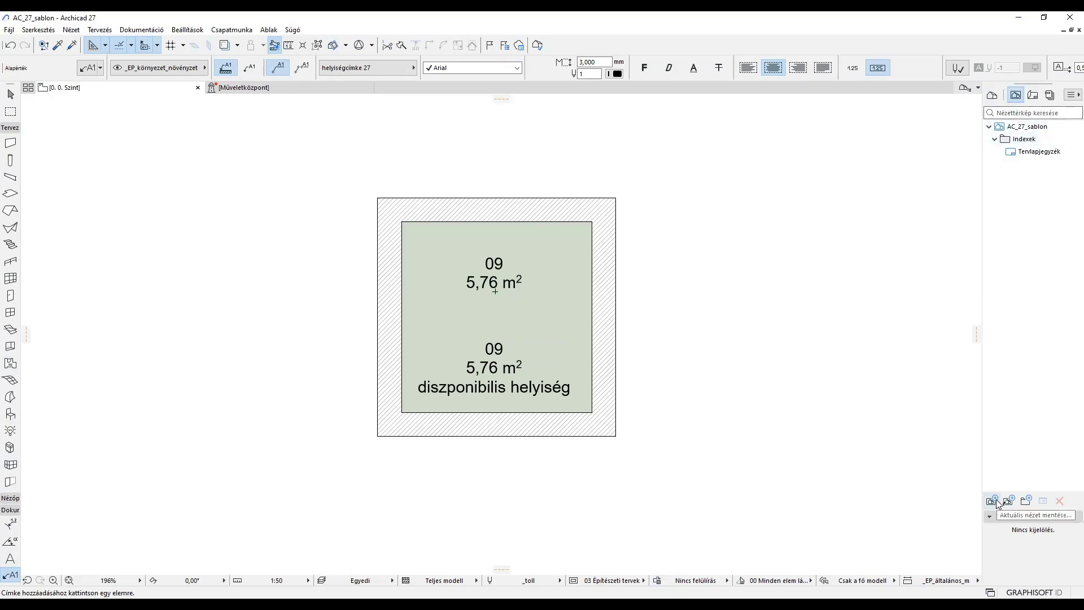
key(shift)
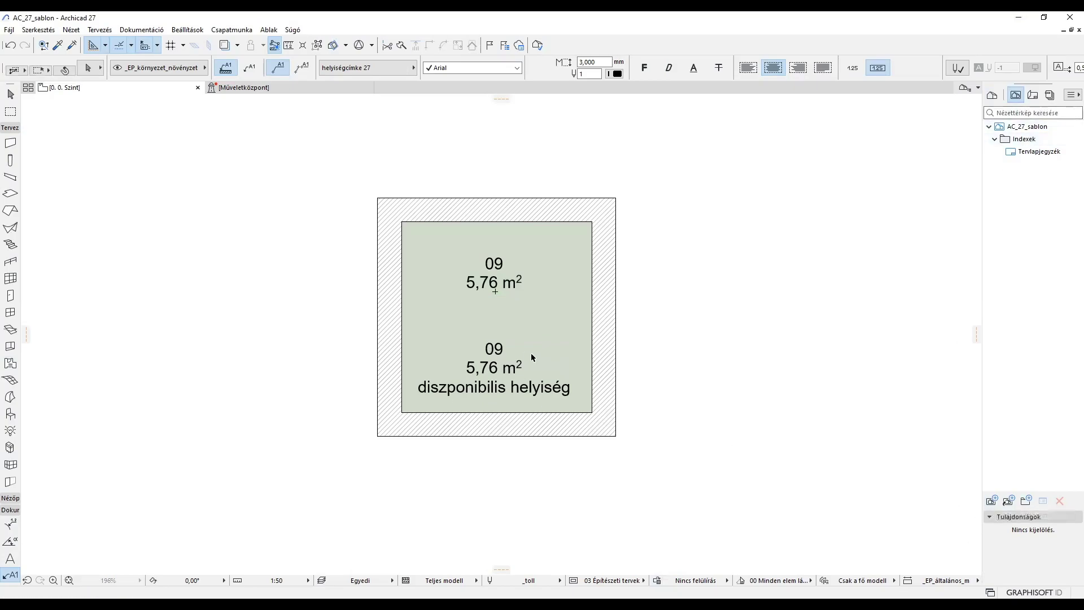
click(446, 398)
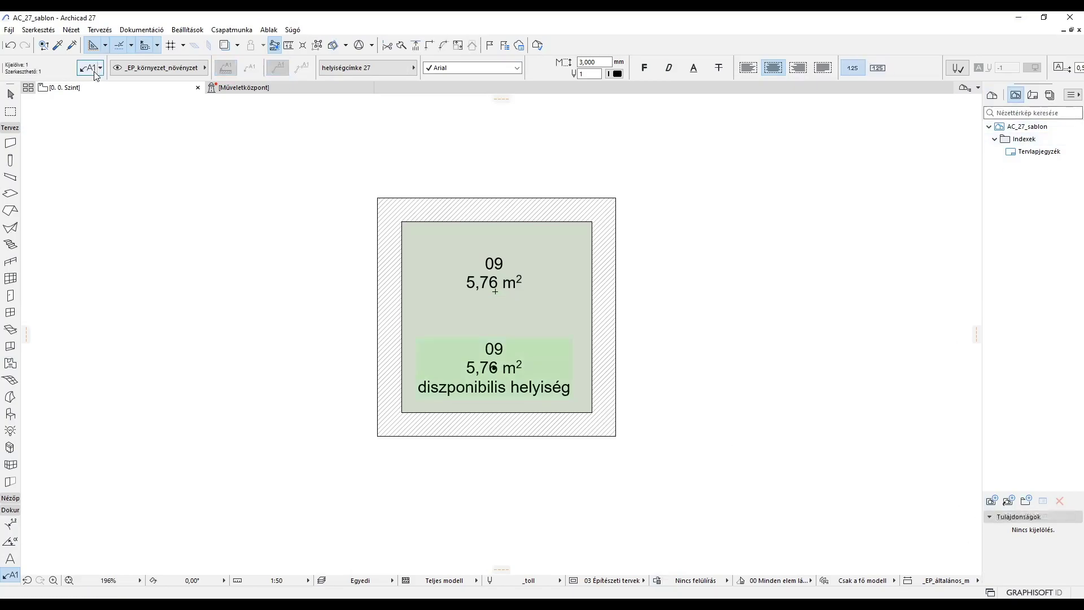
click(153, 69)
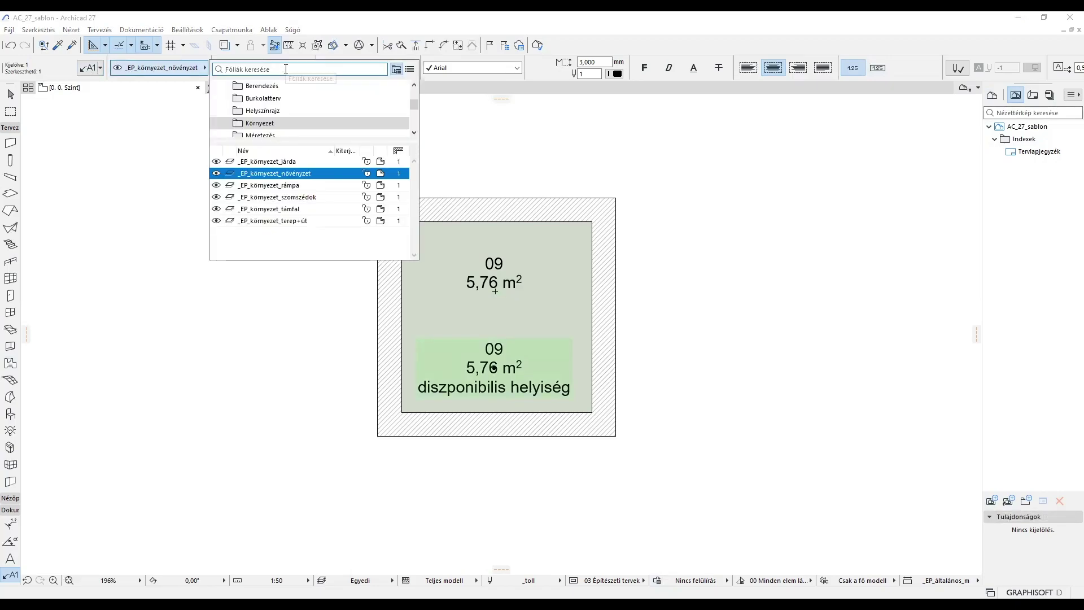
scroll(290, 101, up, 5)
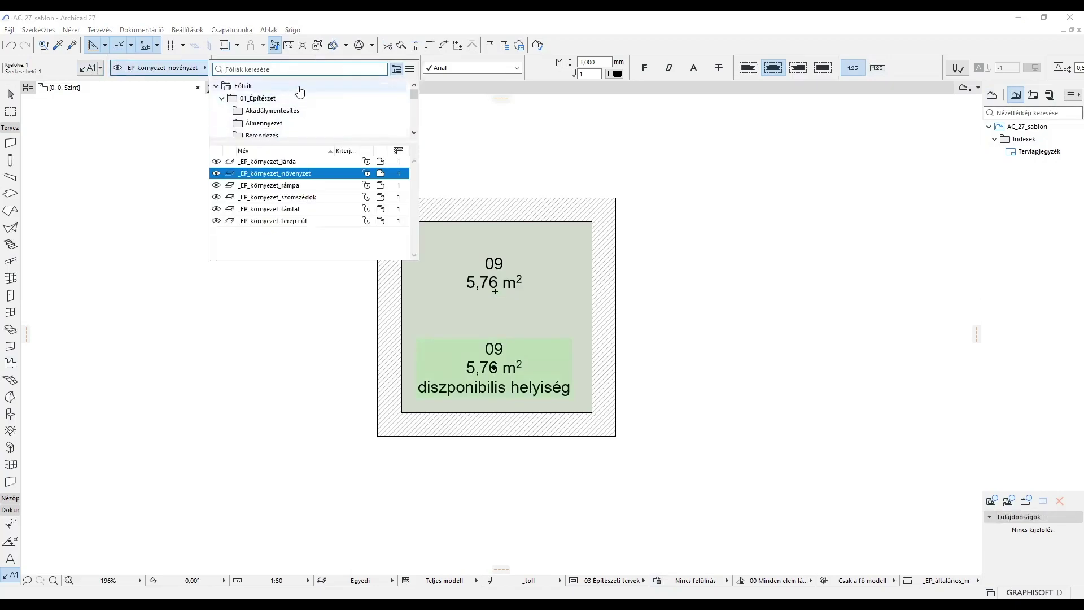
click(299, 86)
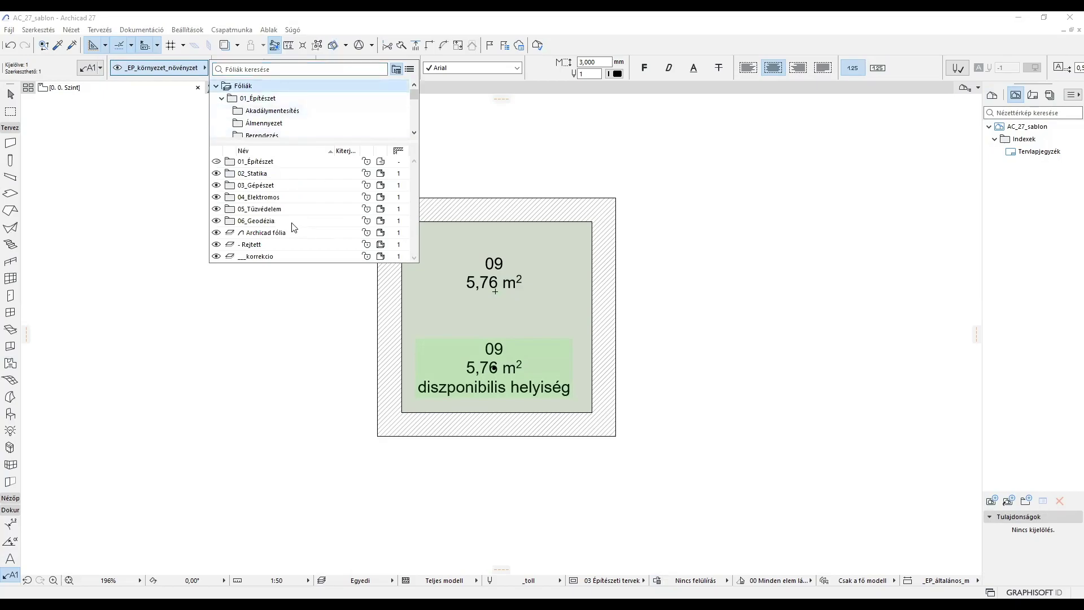
click(282, 247)
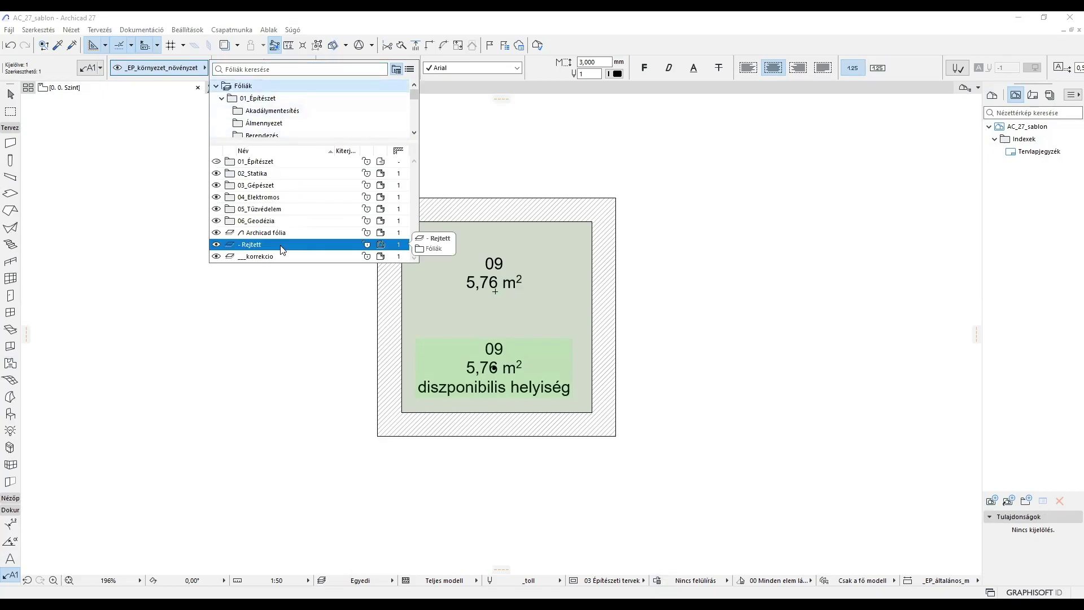
click(273, 246)
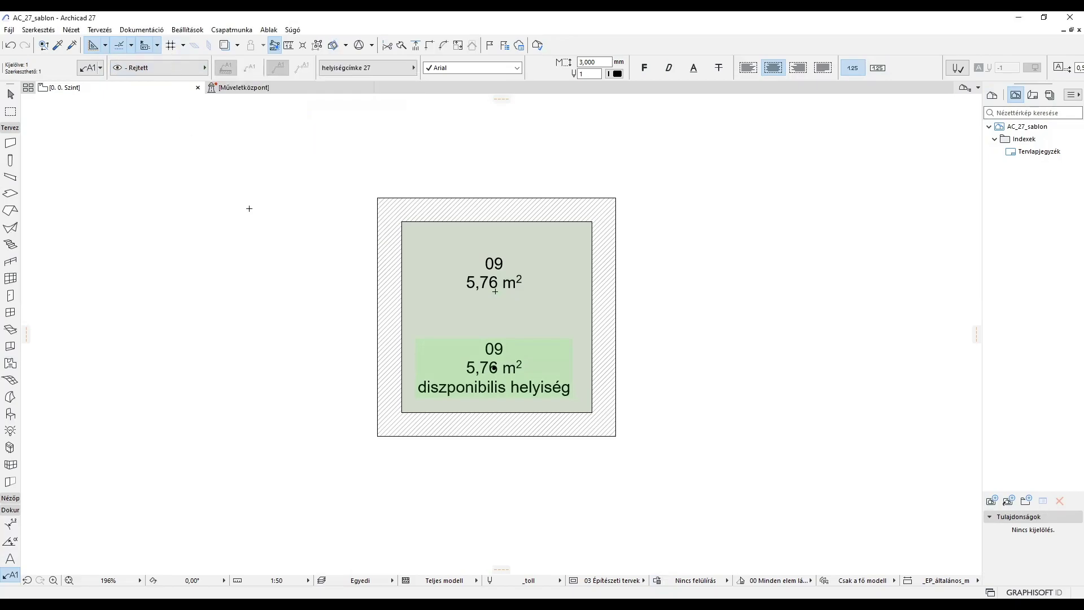
Hide the - Rejtett layer and save the current floor plan as a view with the default settings
key(ctrl+shift+l)
scroll(576, 198, up, 3)
click(573, 174)
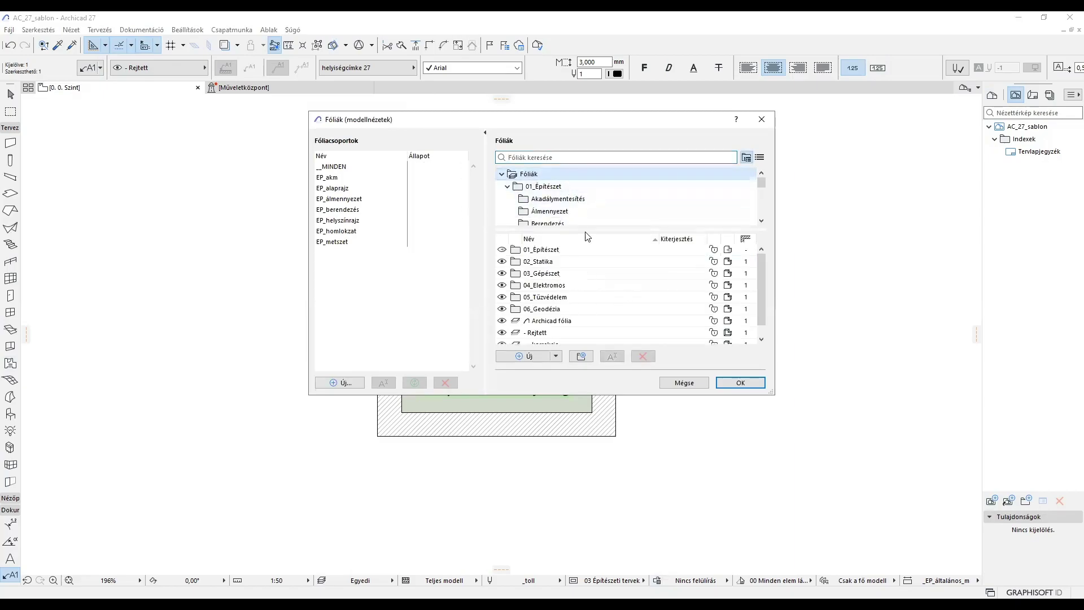
scroll(580, 289, down, 1)
click(505, 322)
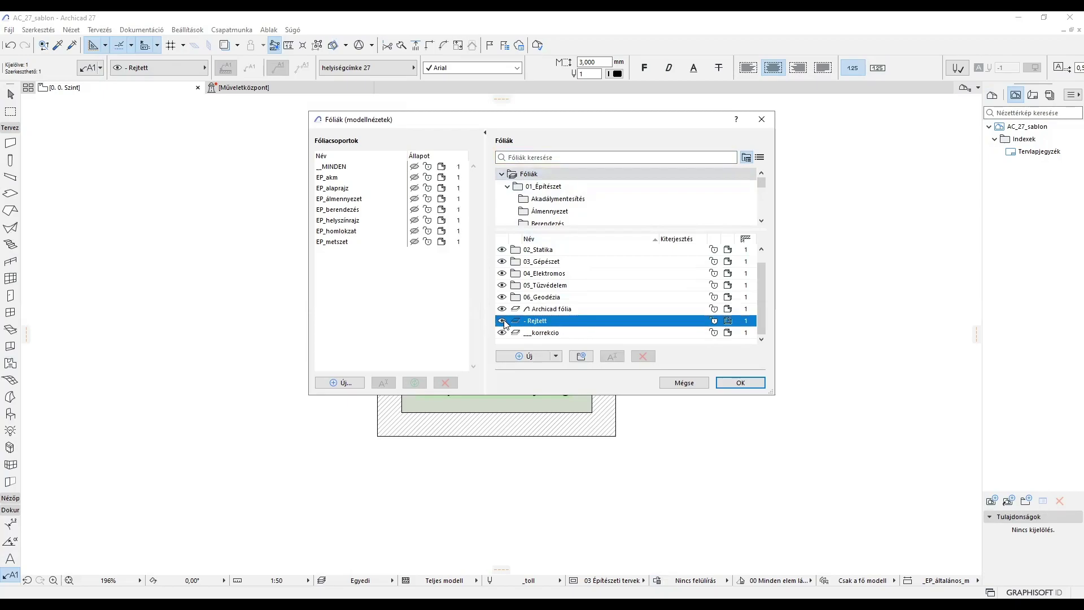
click(739, 382)
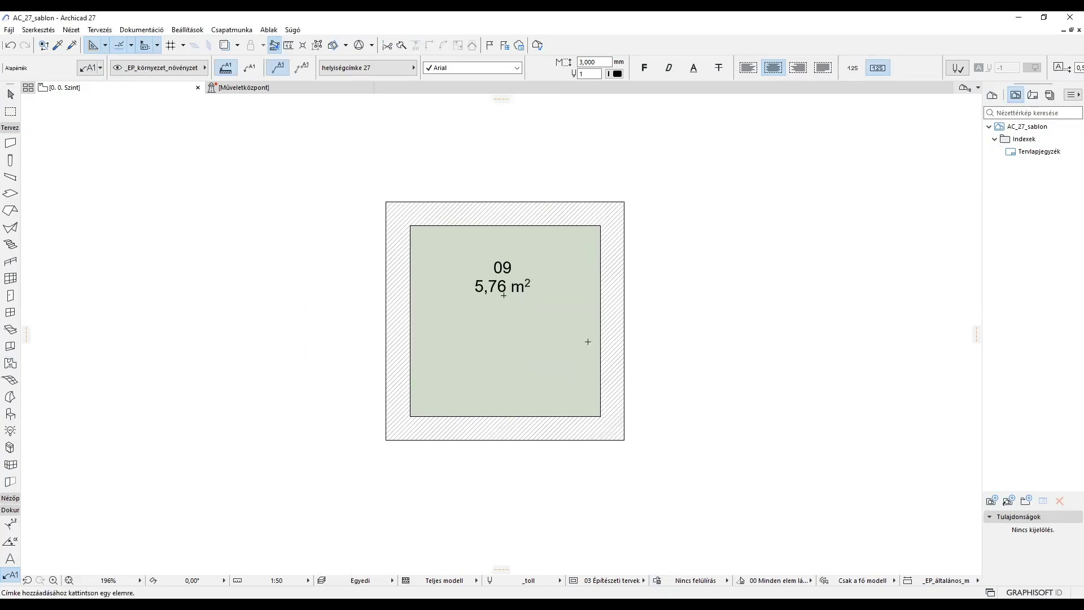
click(995, 502)
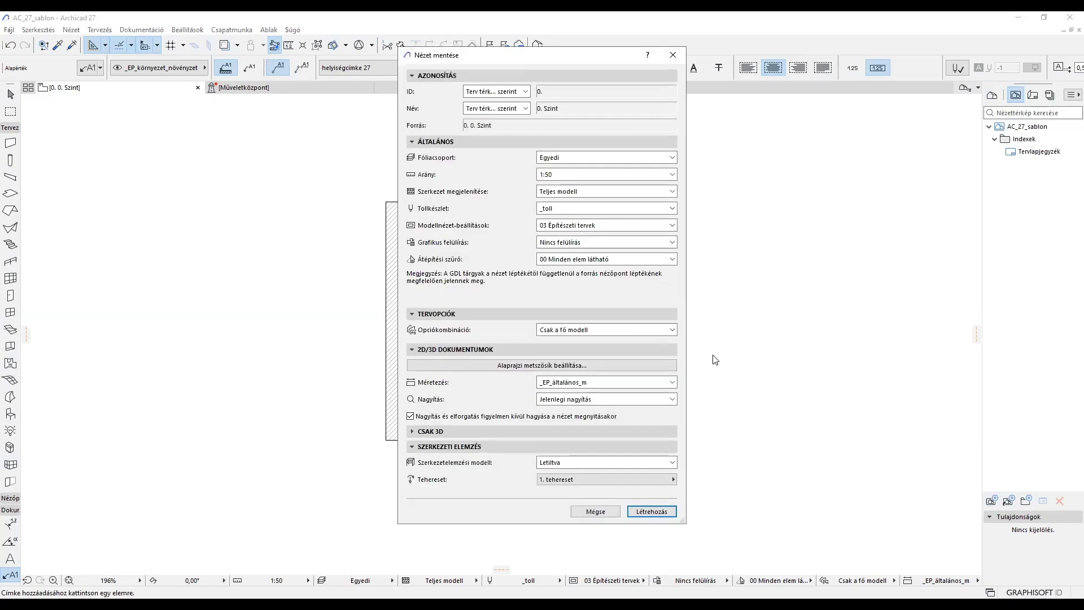
click(650, 511)
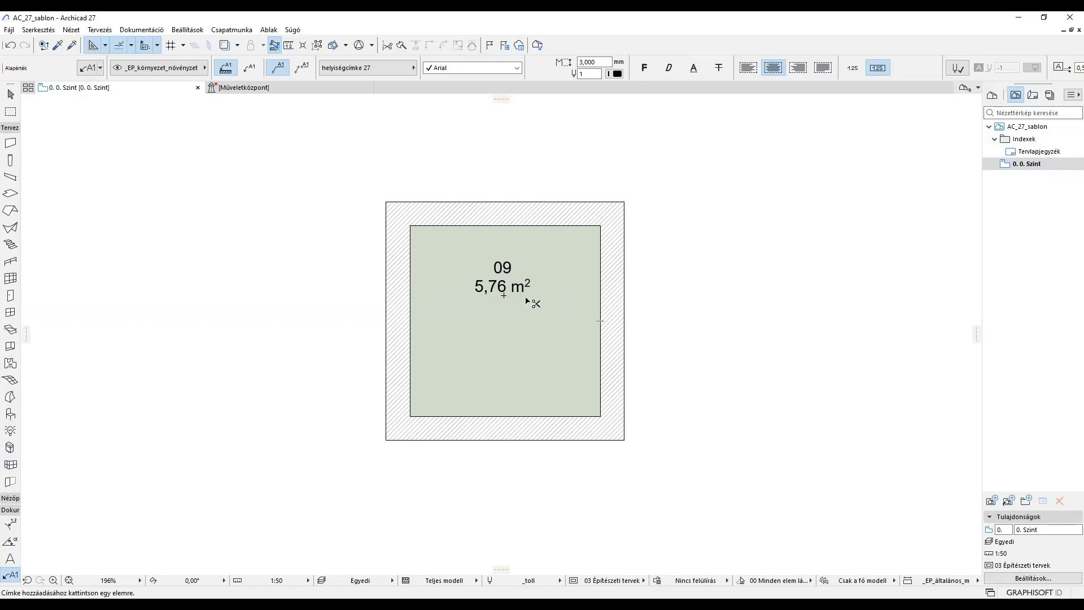
Find the - Rejtett layer by searching for "rej" in the layer settings and make it visible again
key(ctrl+l)
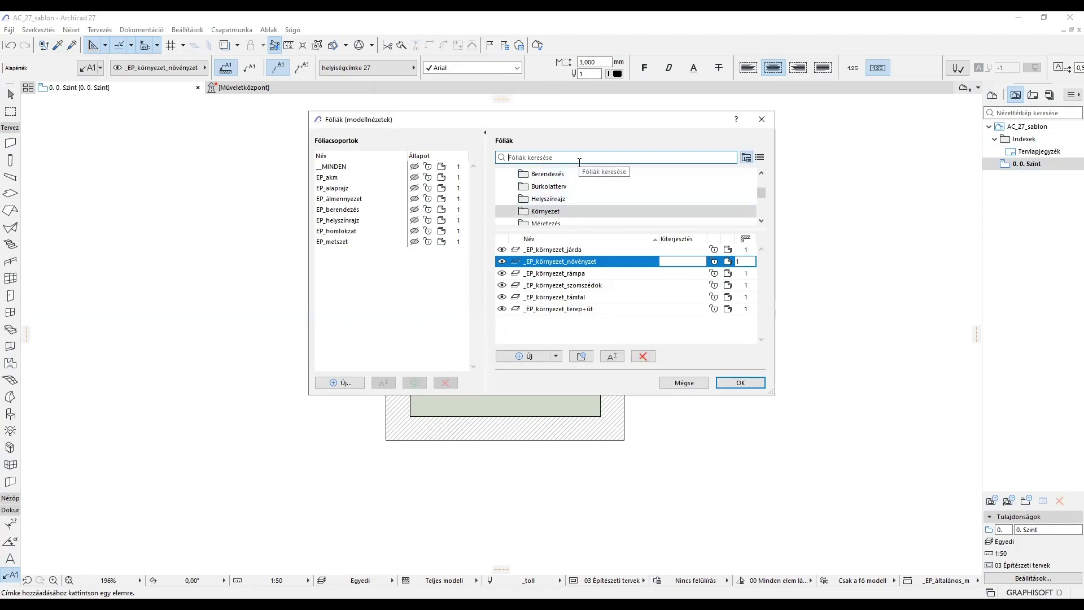
text(r)
scroll(607, 212, up, 2)
text(ej)
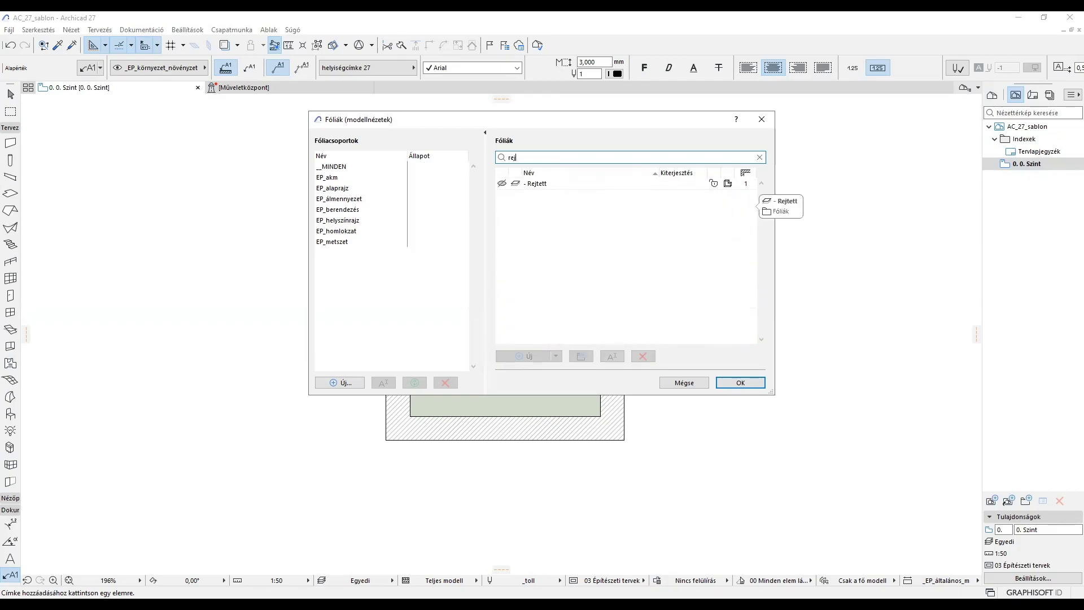
click(505, 186)
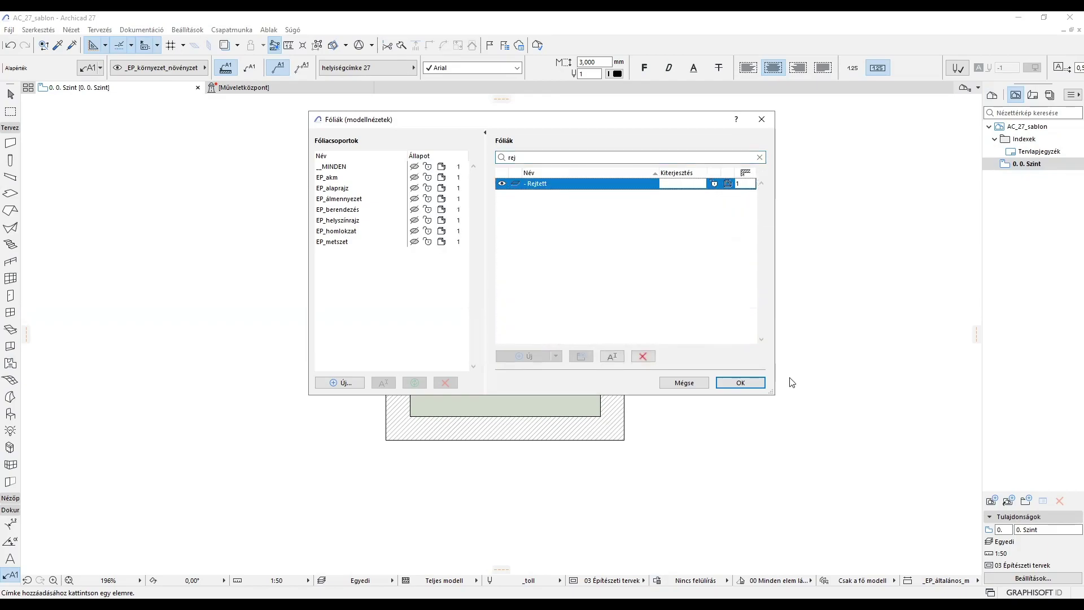
click(748, 382)
Assign the upper room label to the hidden _EP_helyiség layer
click(533, 254)
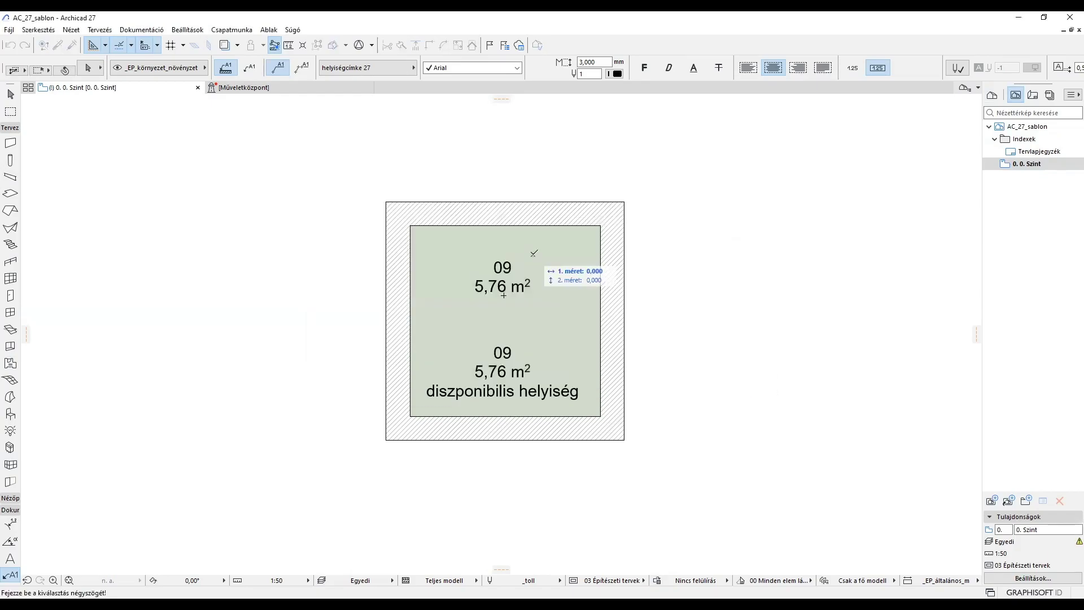
click(603, 292)
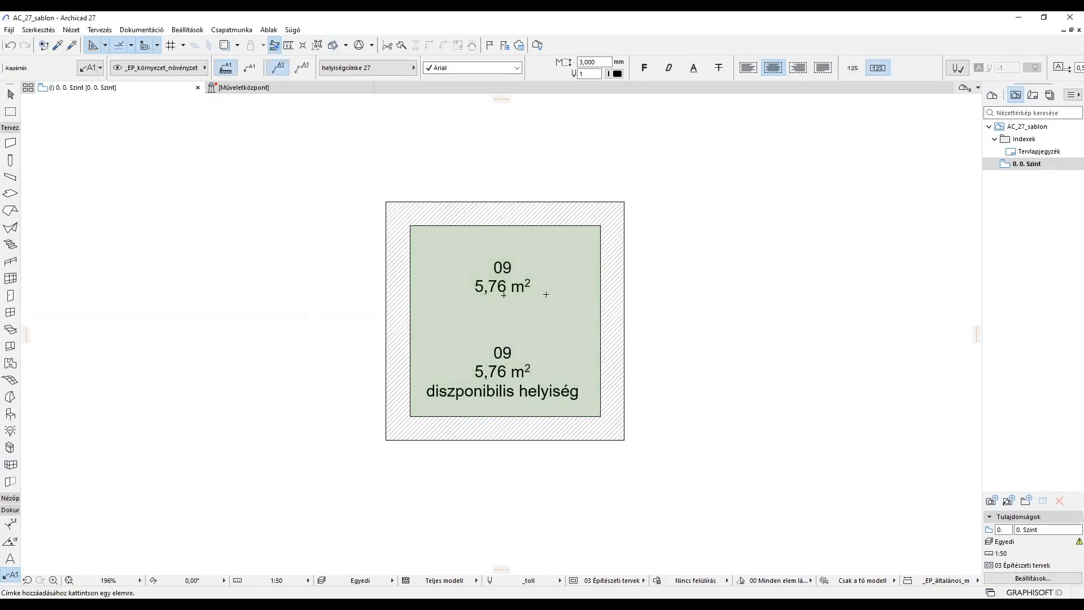
click(503, 280)
click(504, 295)
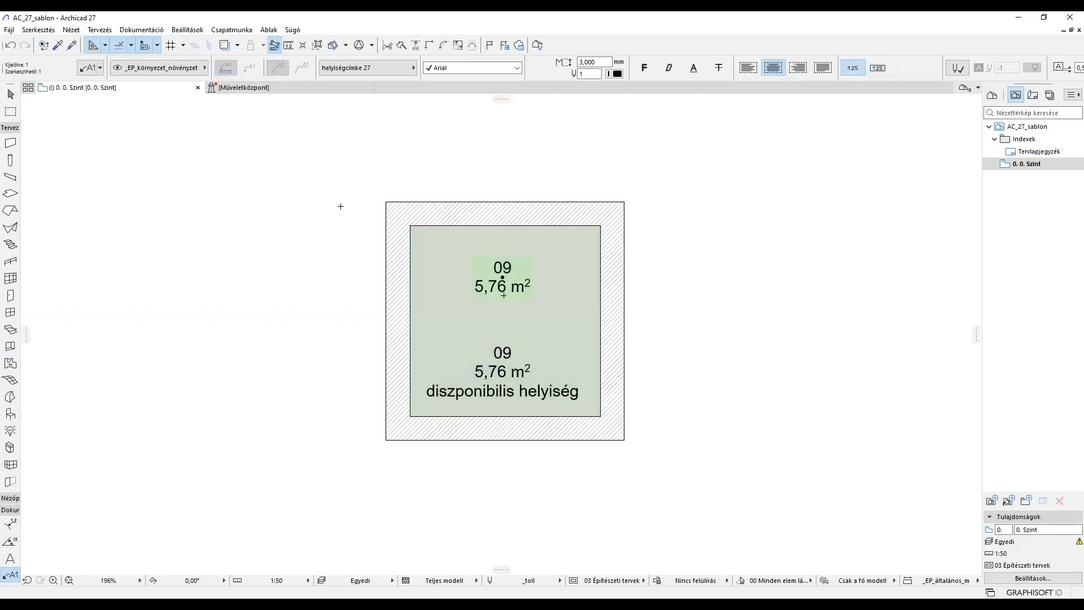
click(145, 73)
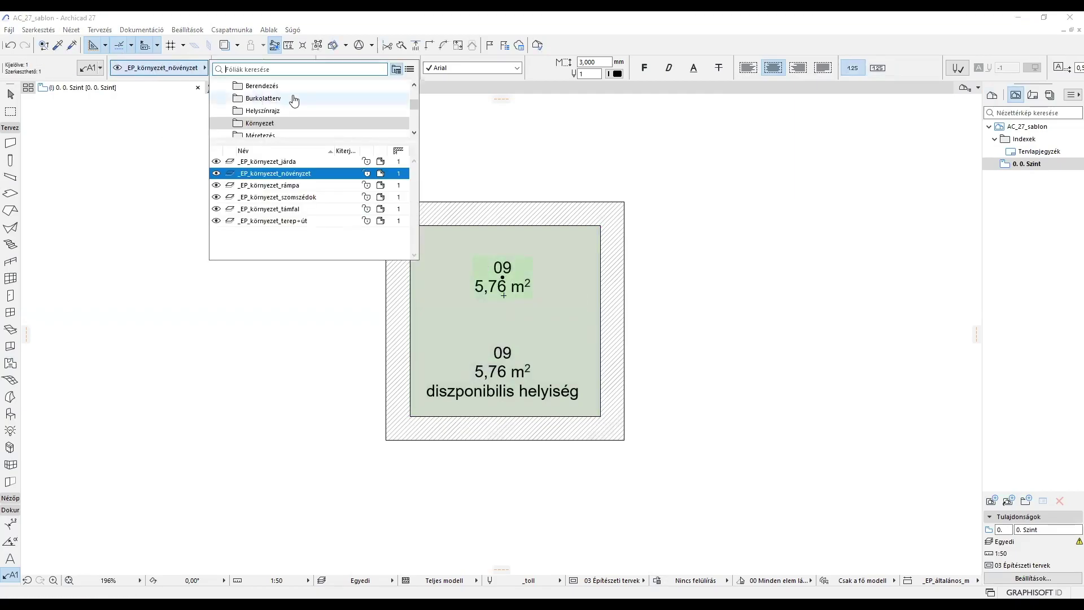
text(he)
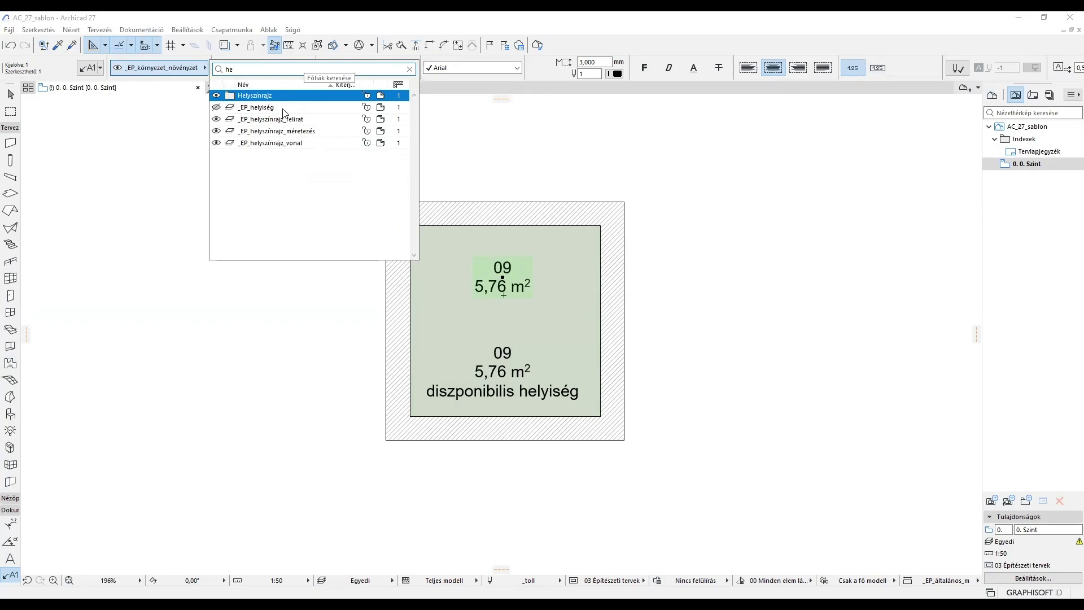
click(284, 113)
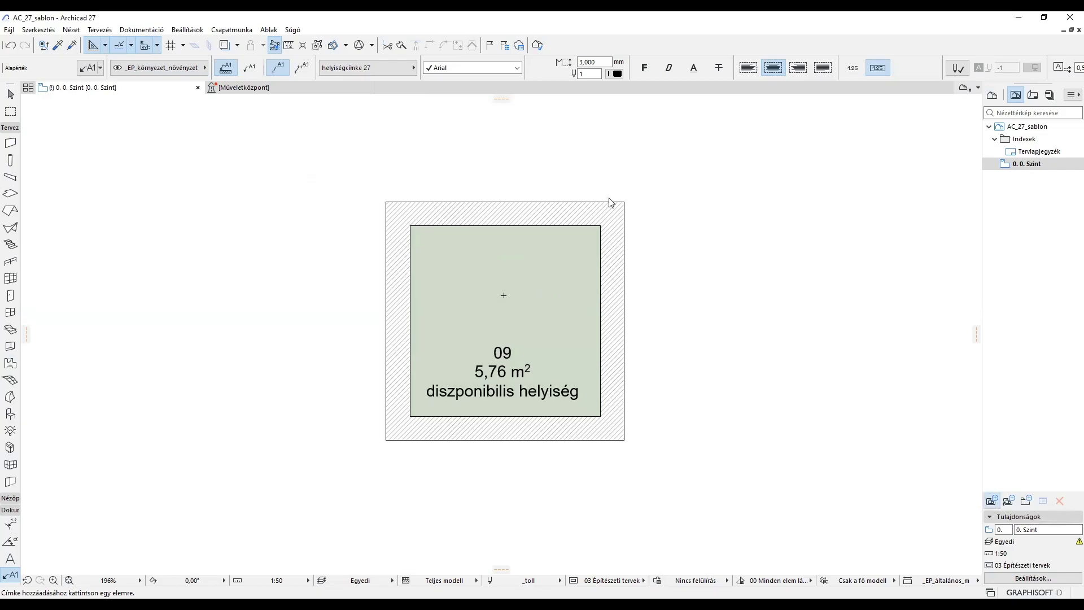
Save the current floor plan as a second view and reopen the first saved view for comparison
click(992, 500)
click(652, 511)
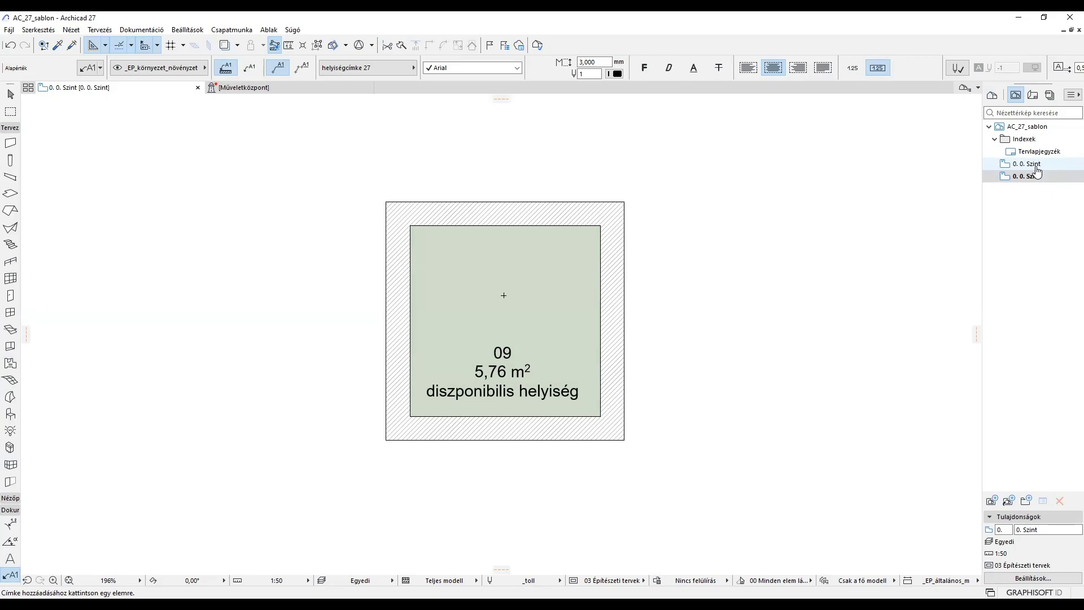
double_click(1039, 176)
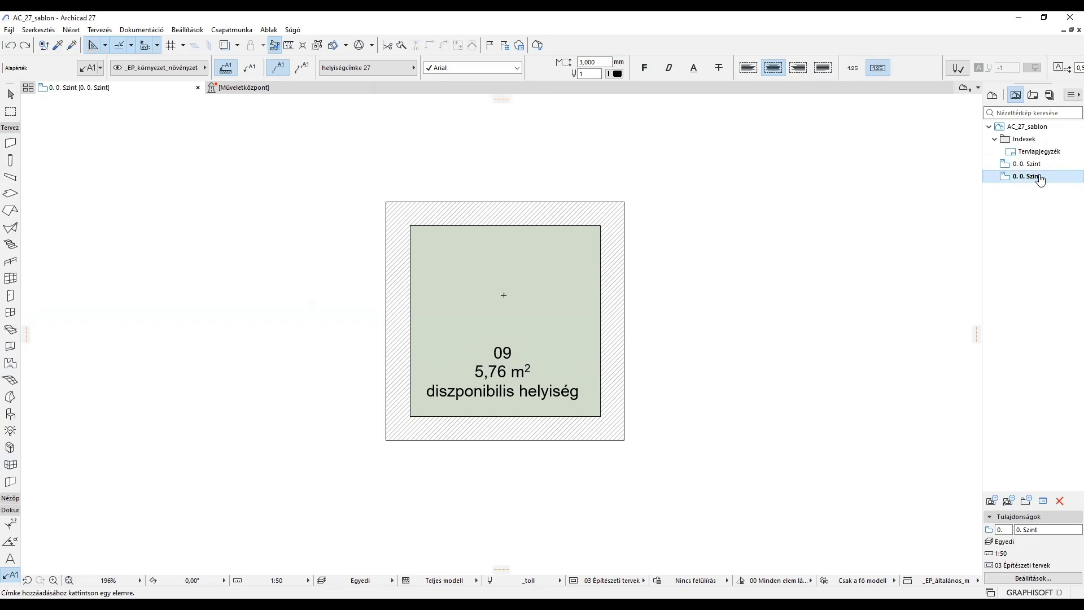
double_click(1028, 164)
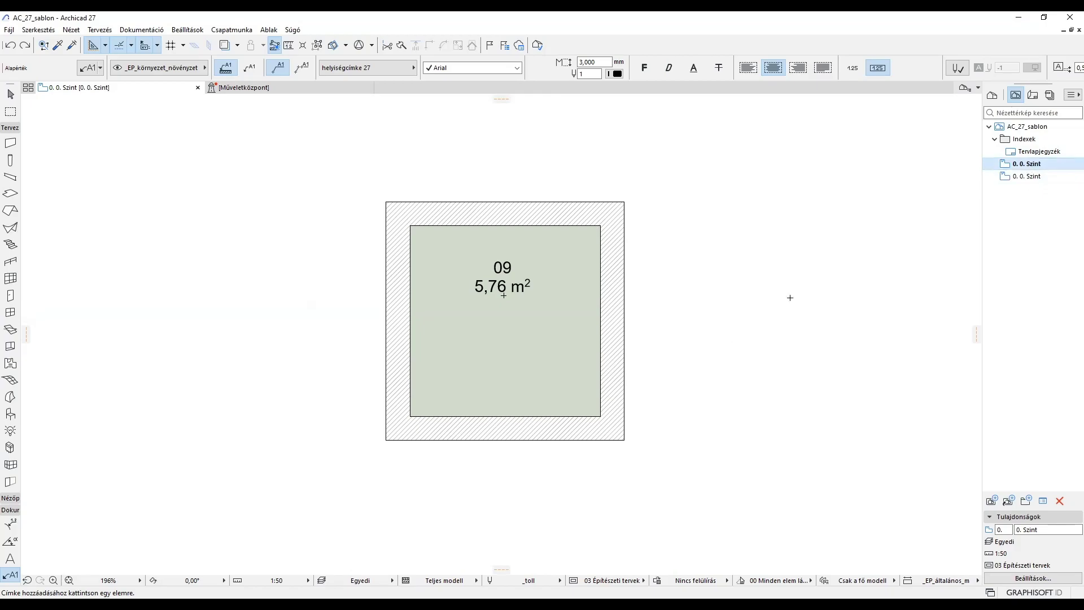